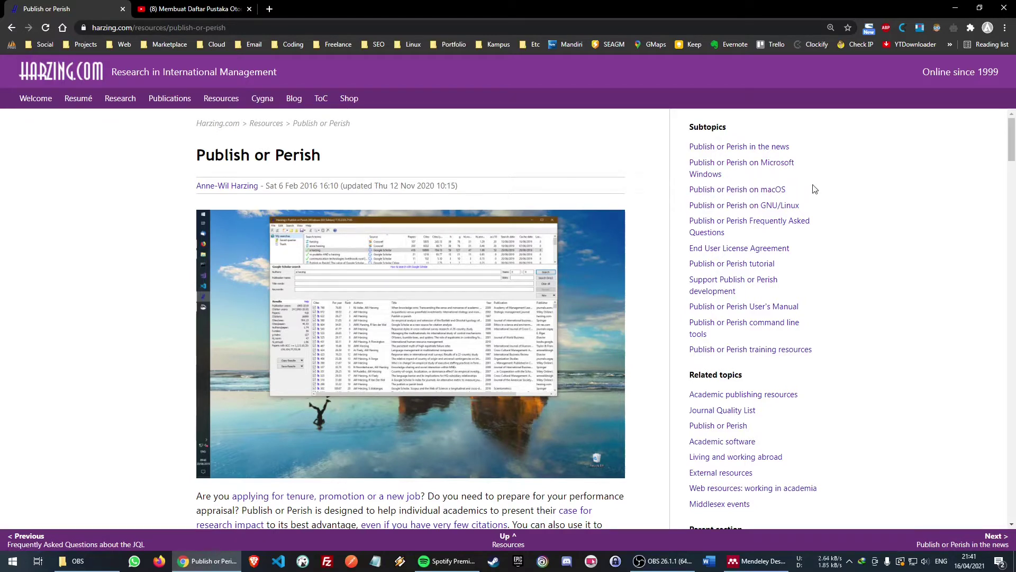
# Open the Publish or Perish page for Microsoft Windows and examine the installer's version and release date under Download information.
pyautogui.click(706, 180)
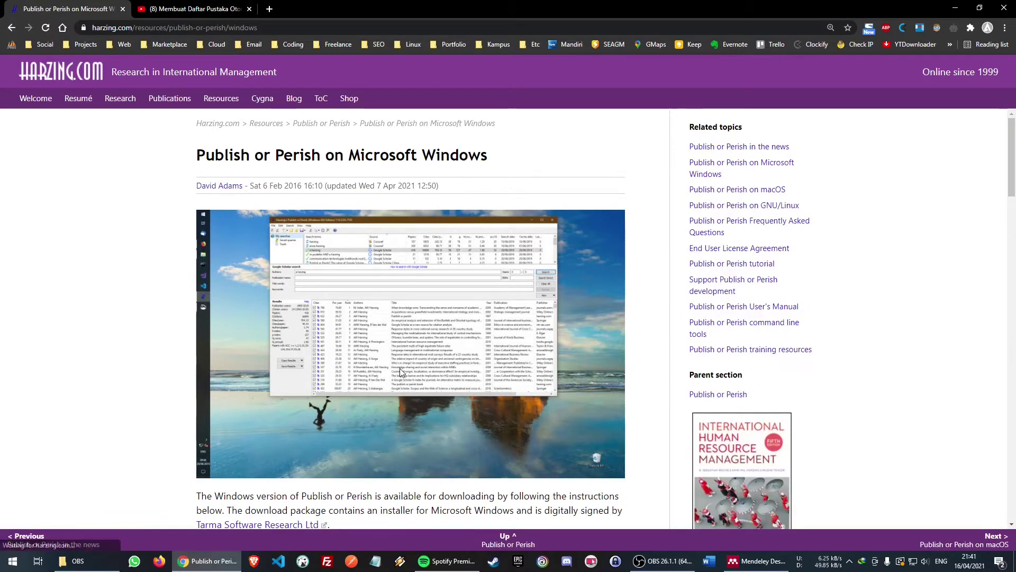
pyautogui.scroll(-10, 401, 372)
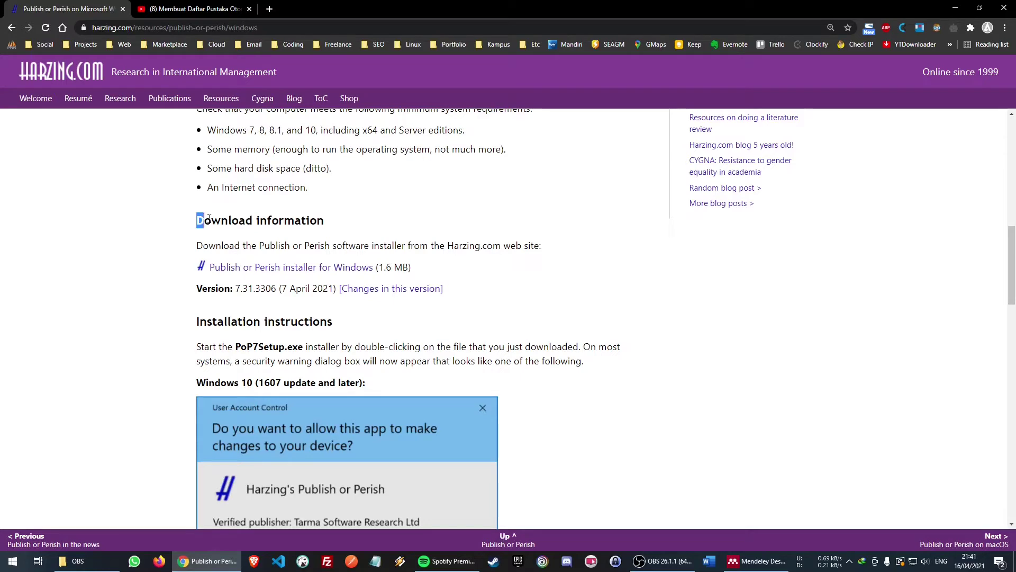
pyautogui.moveTo(197, 220); pyautogui.dragTo(332, 221)
pyautogui.click(364, 224)
pyautogui.moveTo(196, 289); pyautogui.dragTo(276, 289)
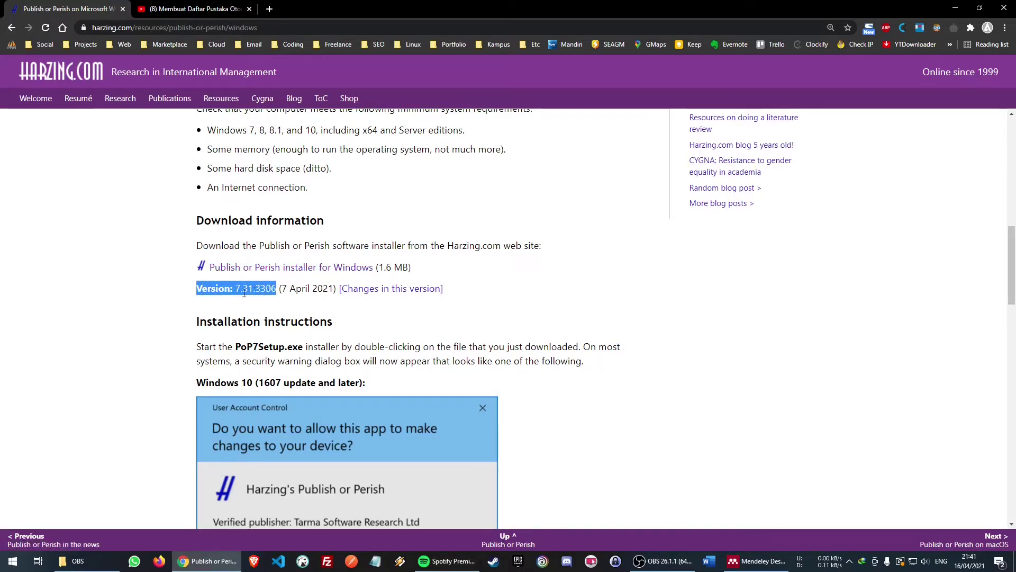
pyautogui.click(289, 292)
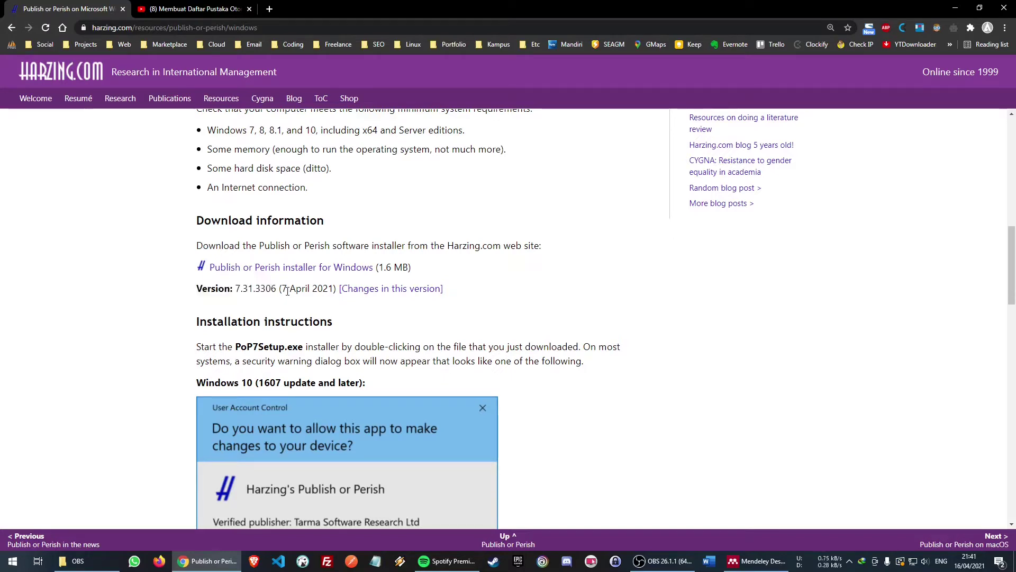
pyautogui.moveTo(282, 289); pyautogui.dragTo(334, 289)
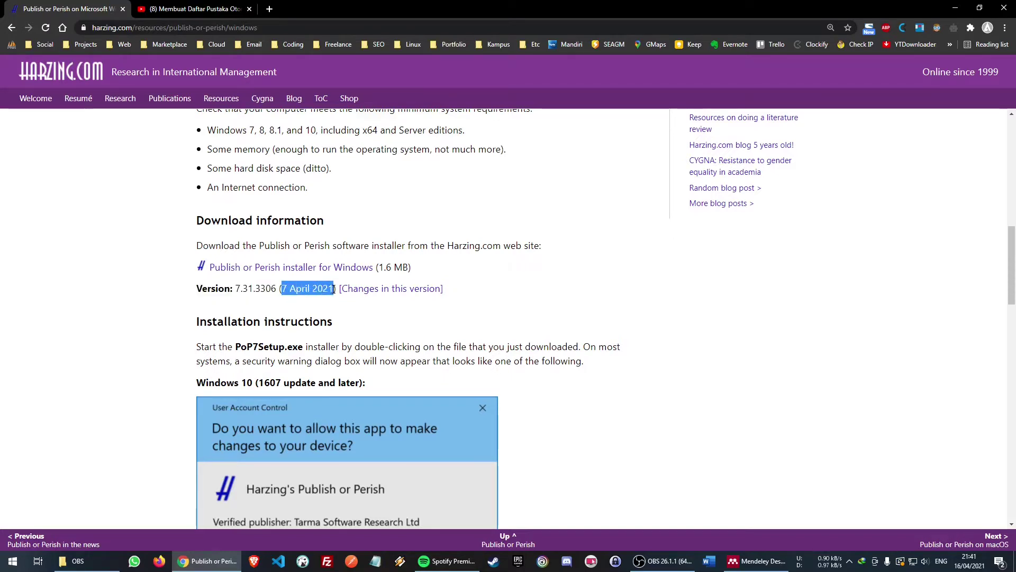
pyautogui.click(439, 270)
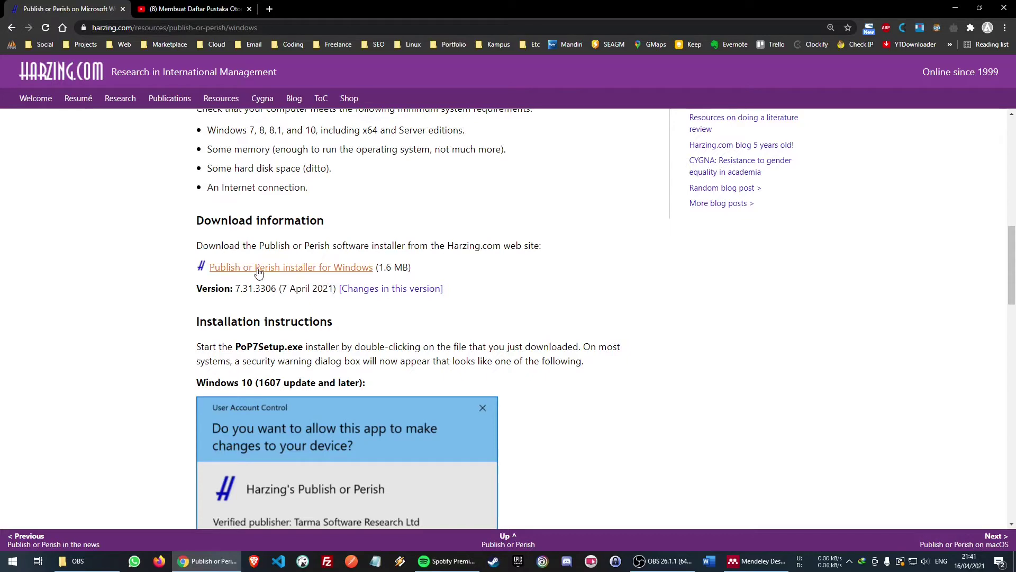
# Download the Publish or Perish installer for Windows to D:\Download\Programs and launch the downloaded setup file.
pyautogui.click(289, 272)
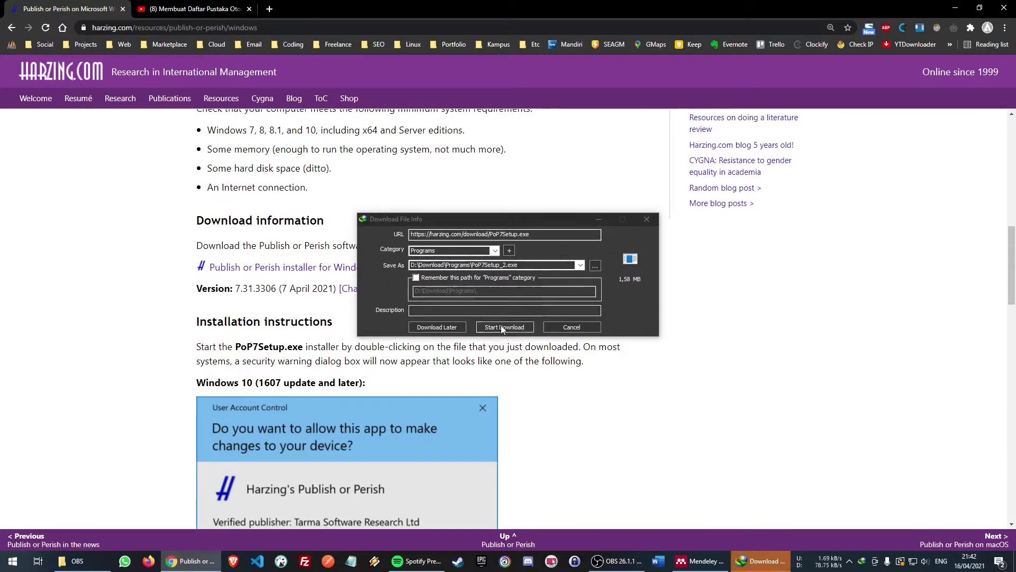
pyautogui.click(525, 327)
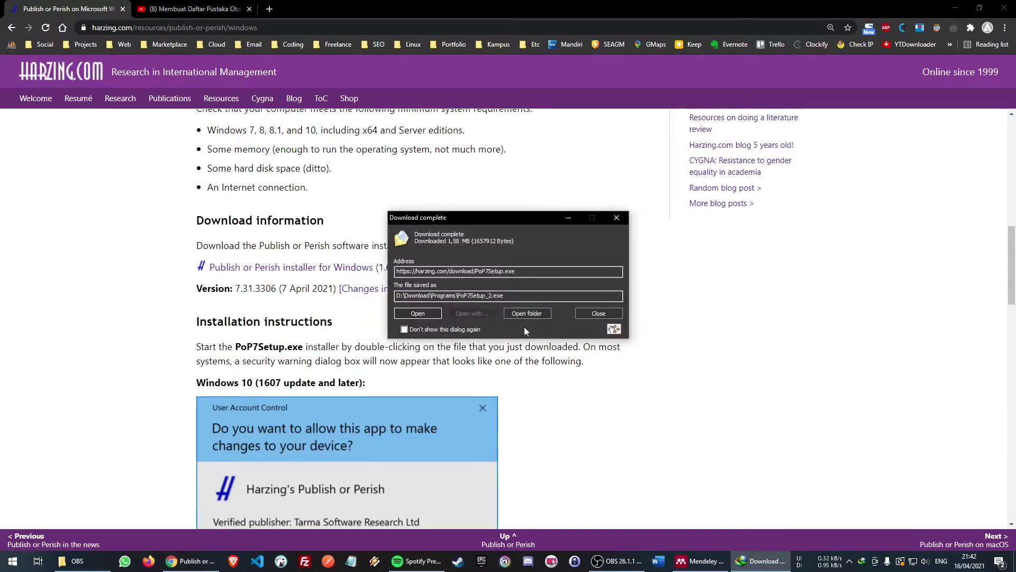
pyautogui.click(424, 313)
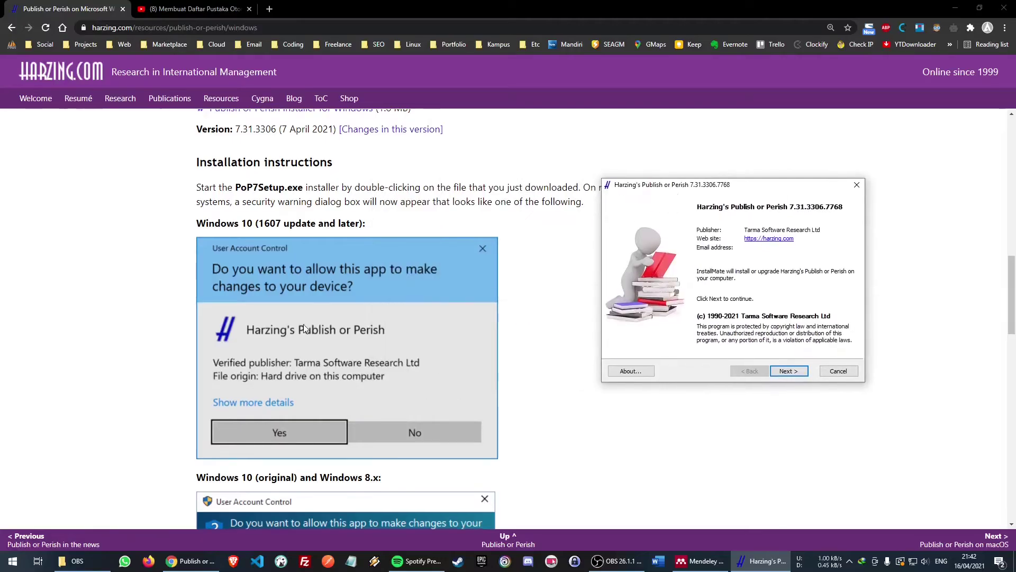
# Review the installation instructions and the User Account Control examples for each Windows version on the web page.
pyautogui.scroll(-3, 259, 219)
pyautogui.scroll(2, 246, 225)
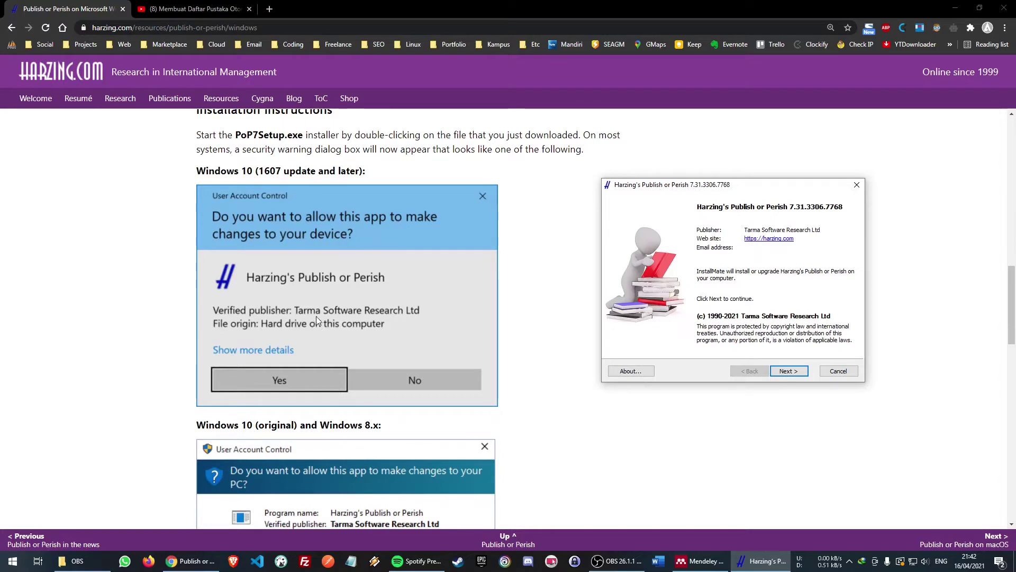
pyautogui.scroll(2, 316, 338)
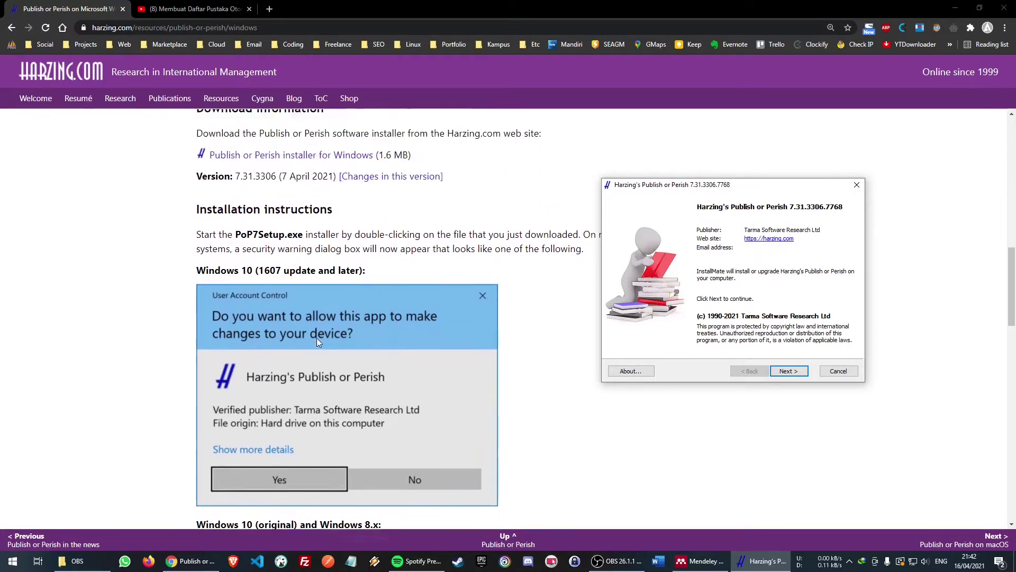
pyautogui.scroll(-1, 316, 342)
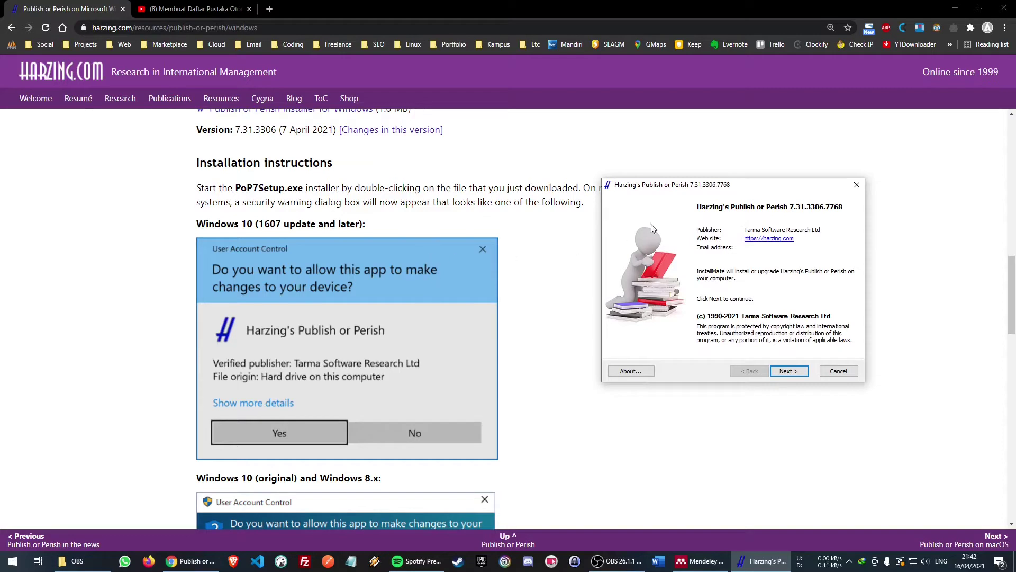
pyautogui.moveTo(672, 189); pyautogui.dragTo(619, 233)
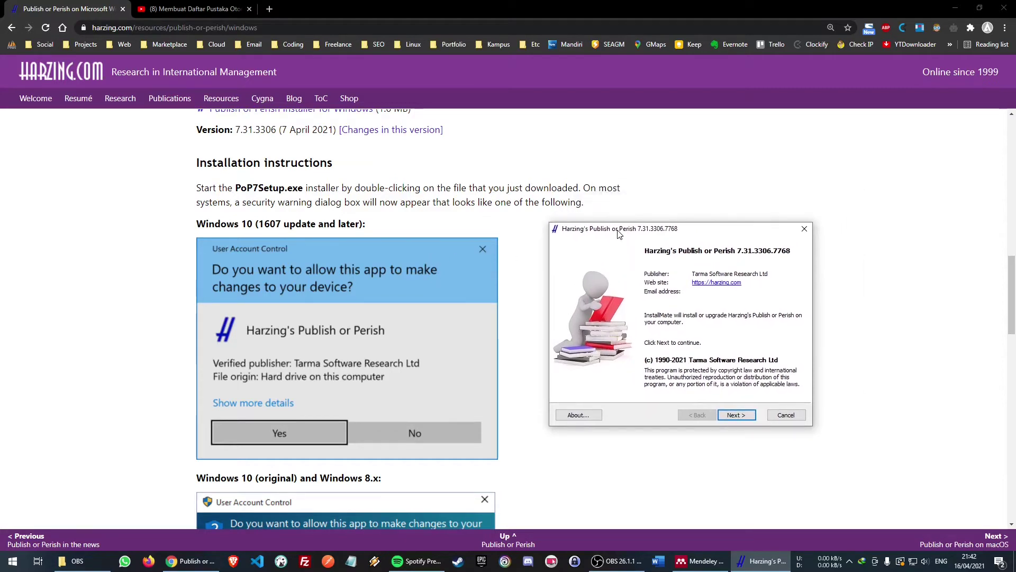
pyautogui.scroll(-7, 418, 290)
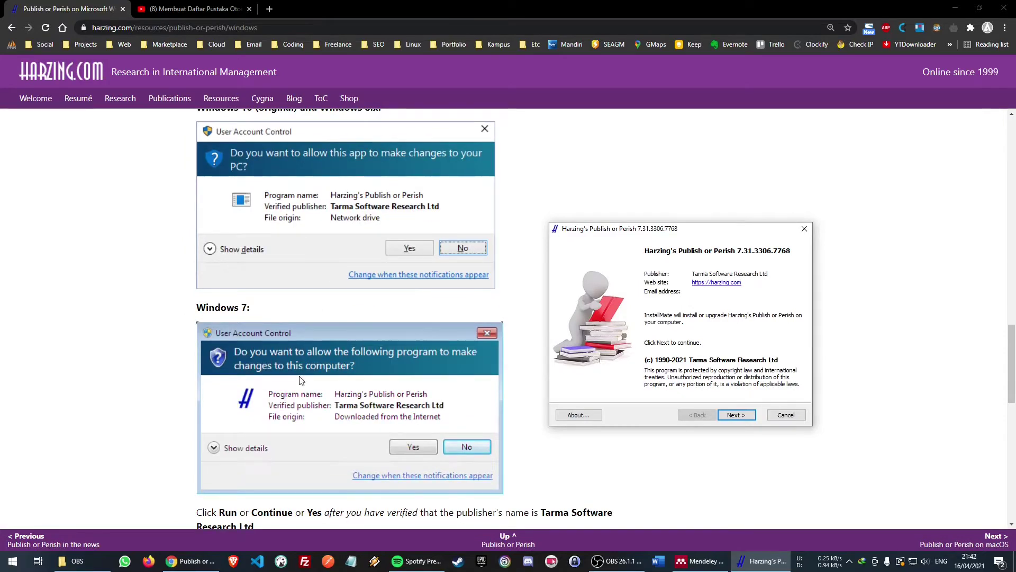
pyautogui.scroll(-2, 263, 305)
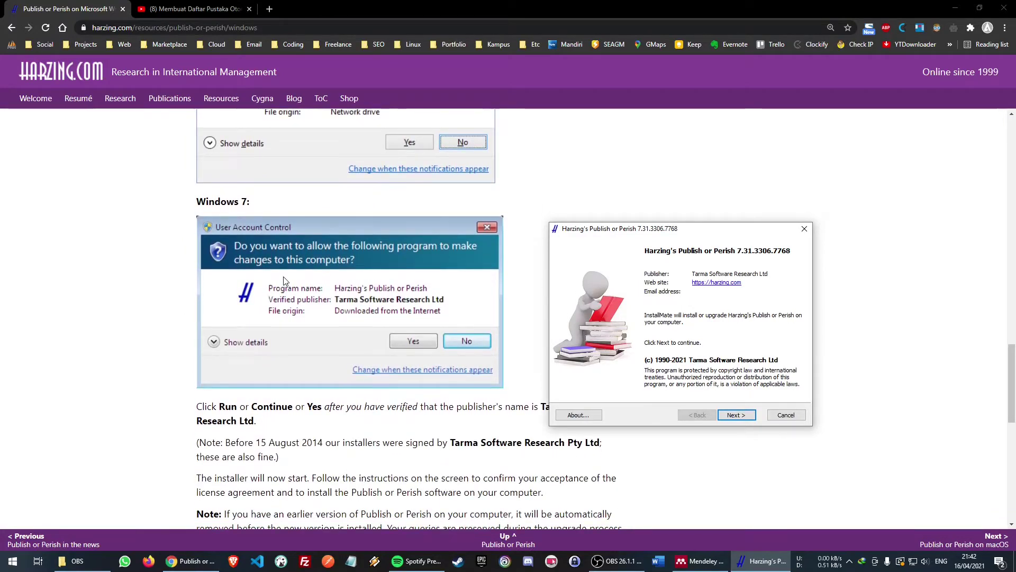
pyautogui.scroll(-2, 285, 280)
pyautogui.scroll(-1, 285, 280)
pyautogui.scroll(3, 293, 285)
pyautogui.scroll(-4, 315, 263)
pyautogui.scroll(-4, 315, 263)
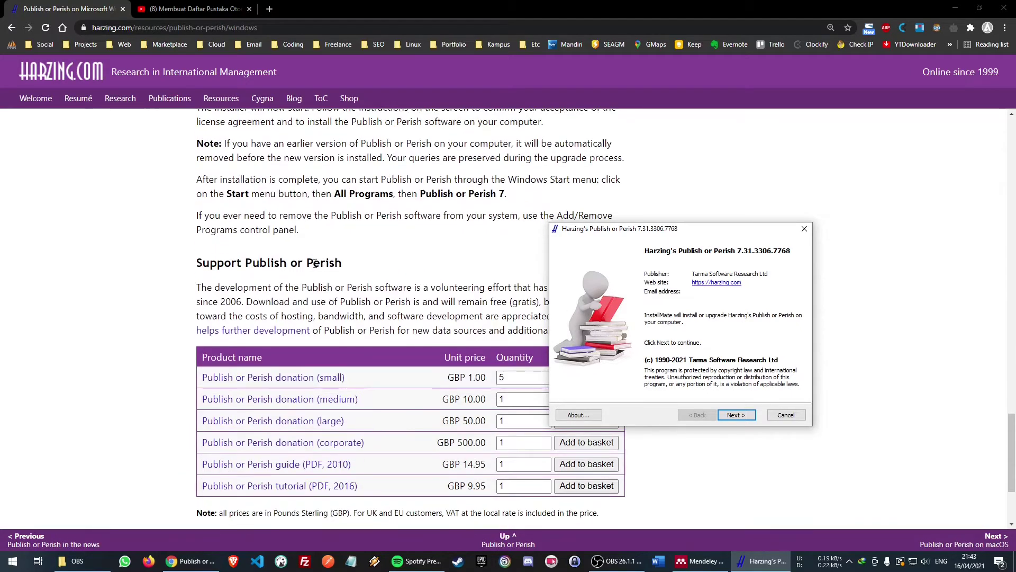
pyautogui.scroll(6, 319, 268)
pyautogui.scroll(5, 316, 268)
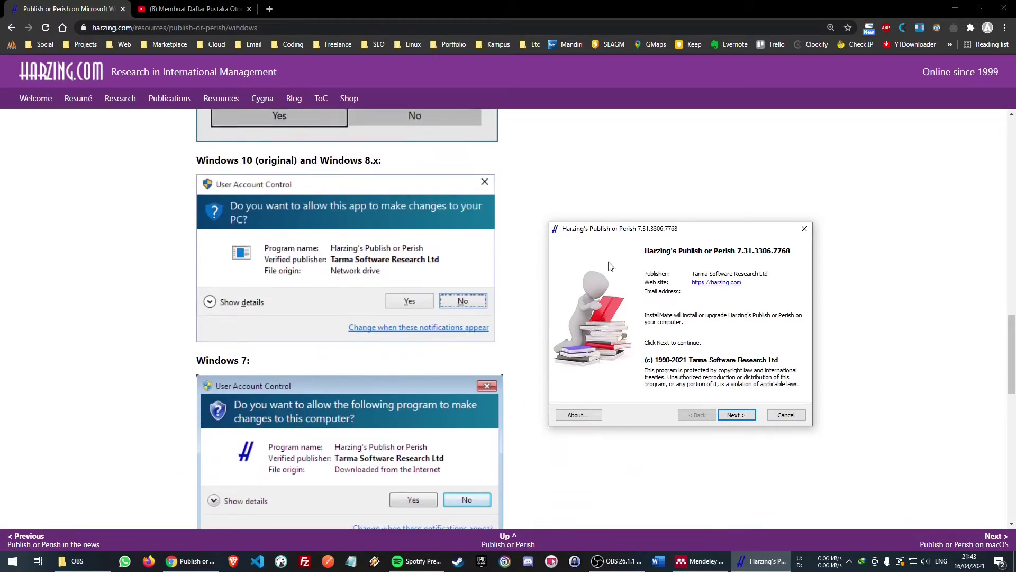
# Proceed through the installer's welcome page and accept the license terms to reach the installation options.
pyautogui.moveTo(646, 234); pyautogui.dragTo(662, 201)
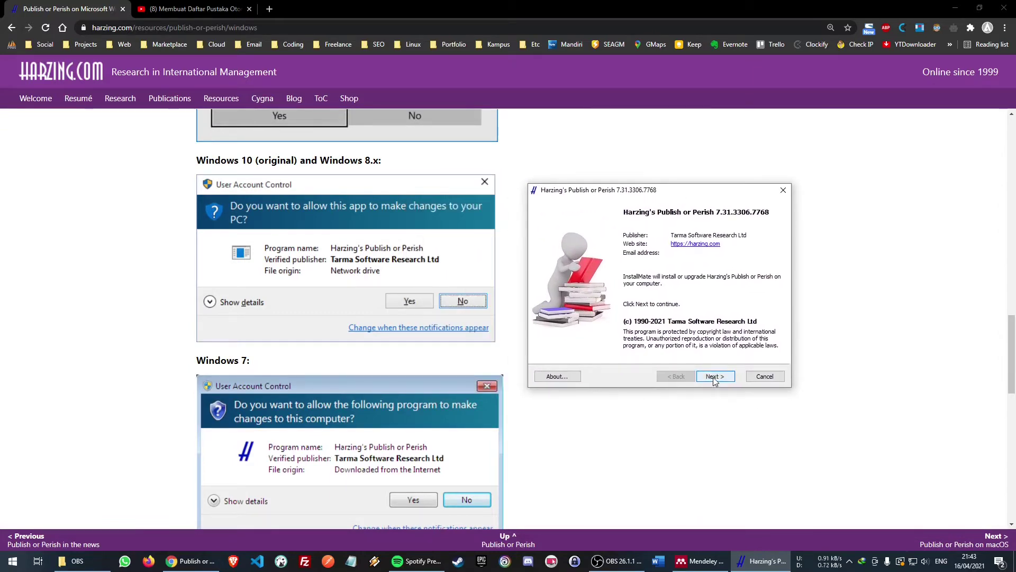
pyautogui.click(713, 377)
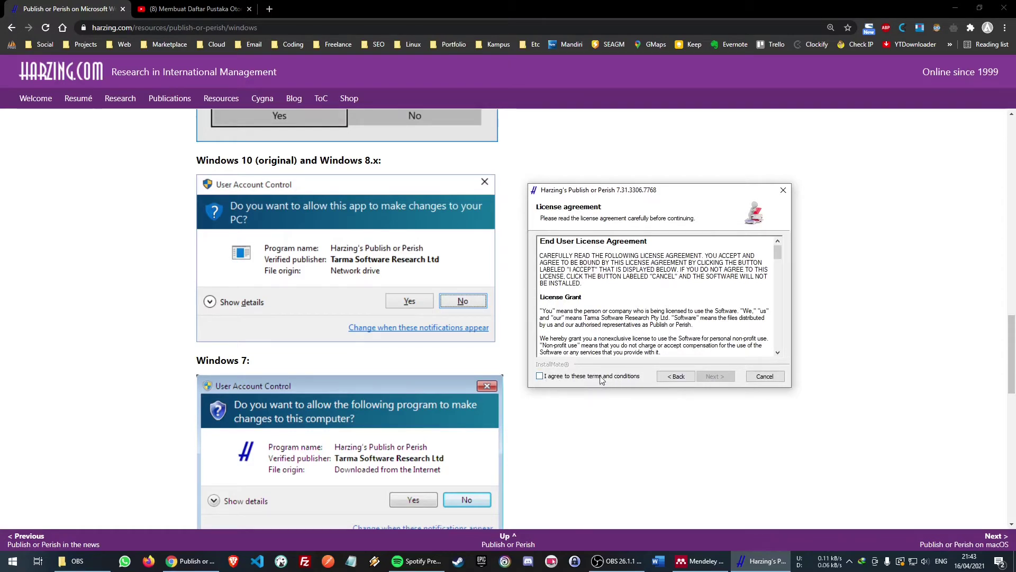
pyautogui.click(583, 376)
pyautogui.click(716, 377)
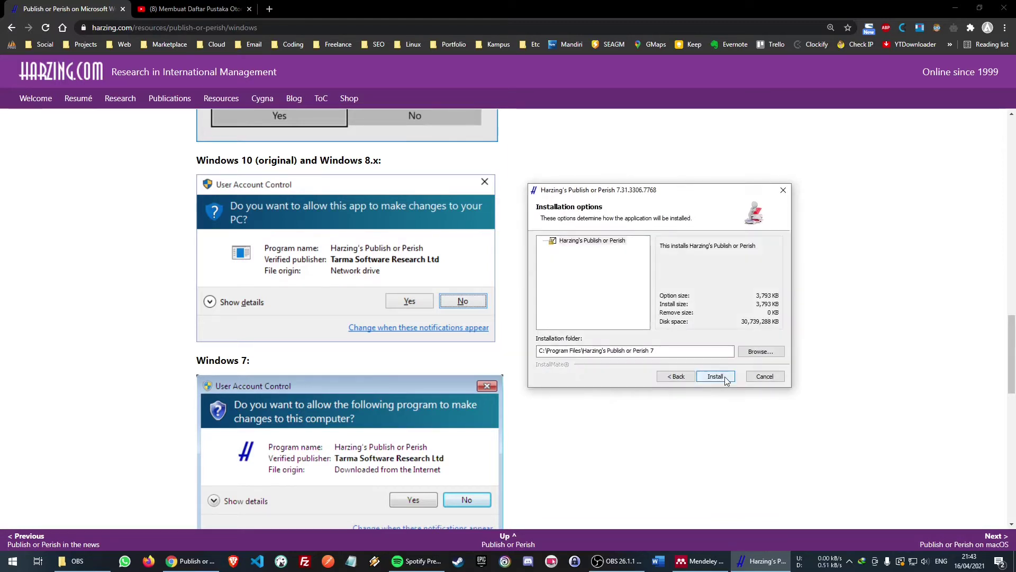
# Install Publish or Perish into C:\Program Files\Harzing's Publish or Perish 7 and finish setup with the application set to start.
pyautogui.moveTo(683, 351); pyautogui.dragTo(530, 351)
pyautogui.click(546, 351)
pyautogui.moveTo(543, 351); pyautogui.dragTo(663, 351)
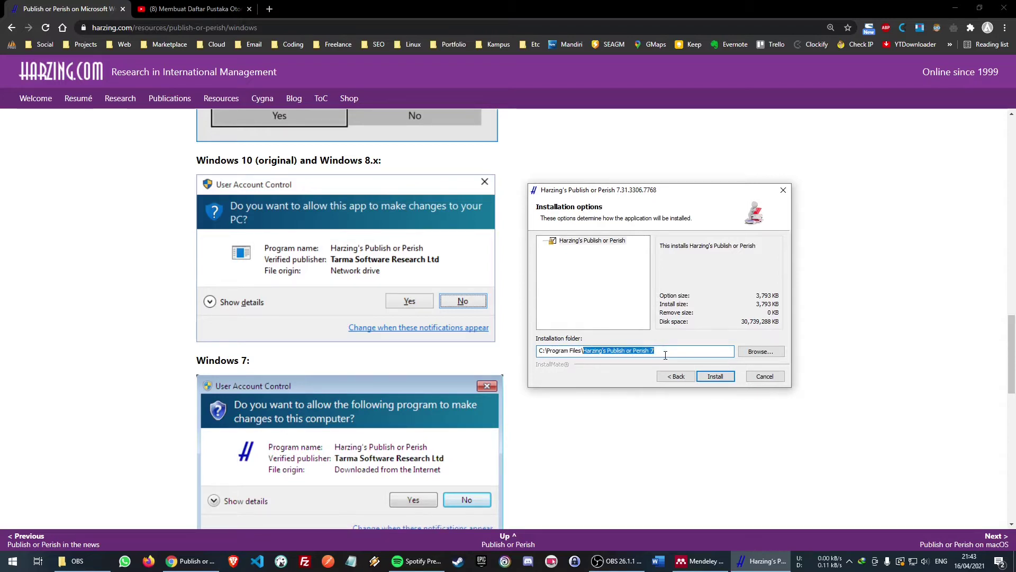
pyautogui.click(729, 376)
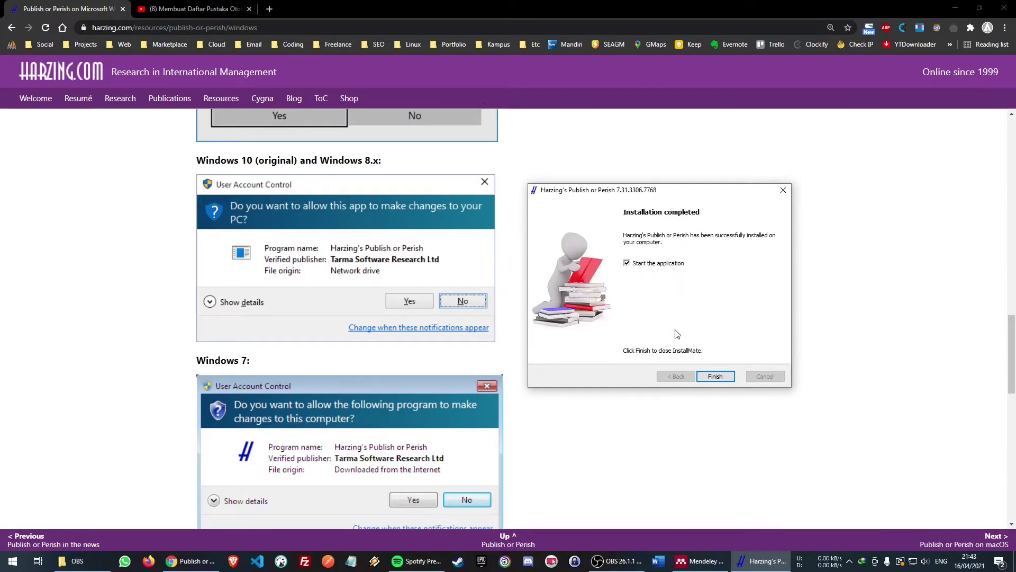
pyautogui.click(719, 376)
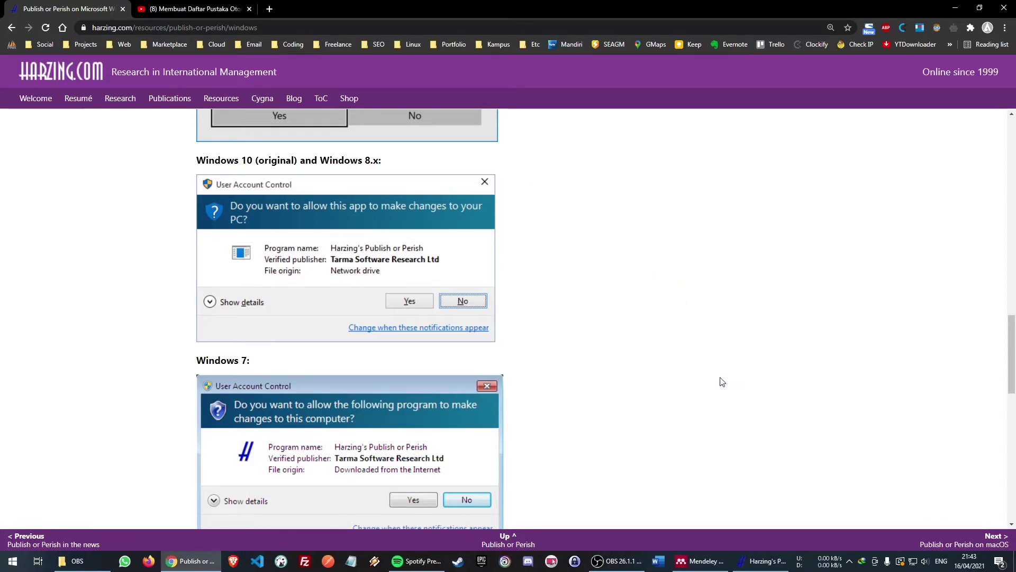
# Bring the newly installed Publish or Perish window to the front and reposition it near the middle of the screen.
pyautogui.moveTo(754, 567)
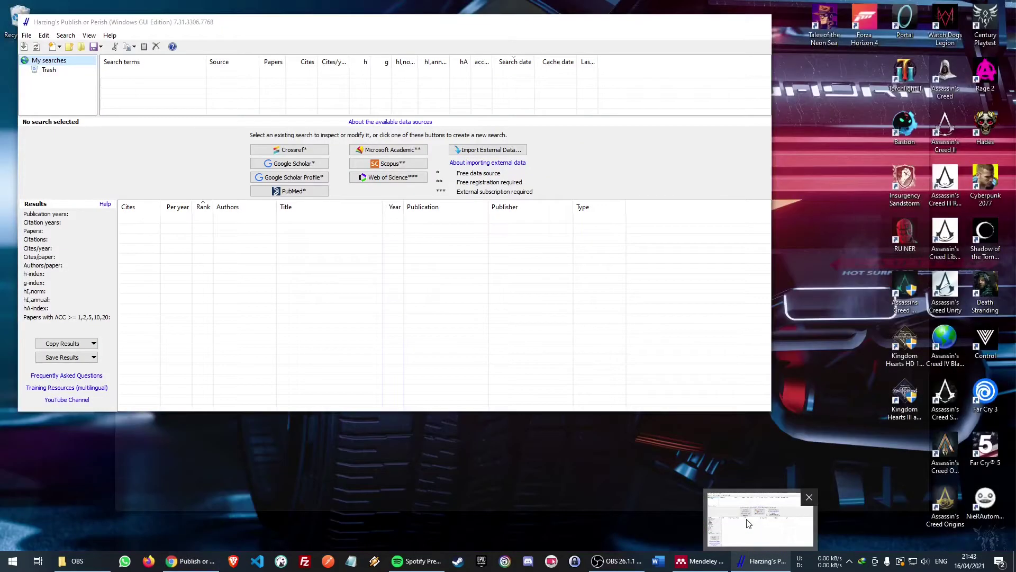
pyautogui.click(760, 519)
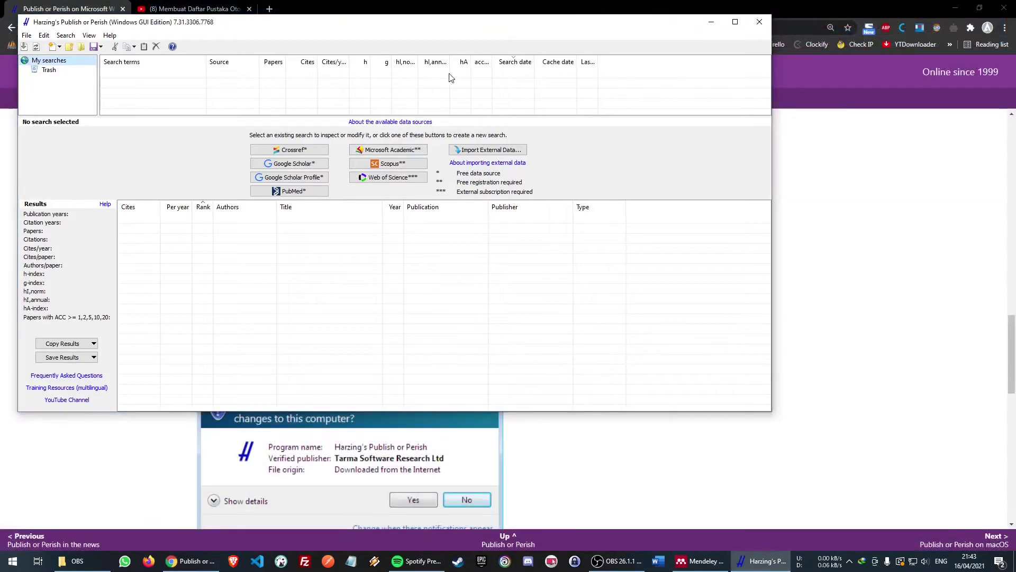
pyautogui.moveTo(556, 33); pyautogui.dragTo(653, 83)
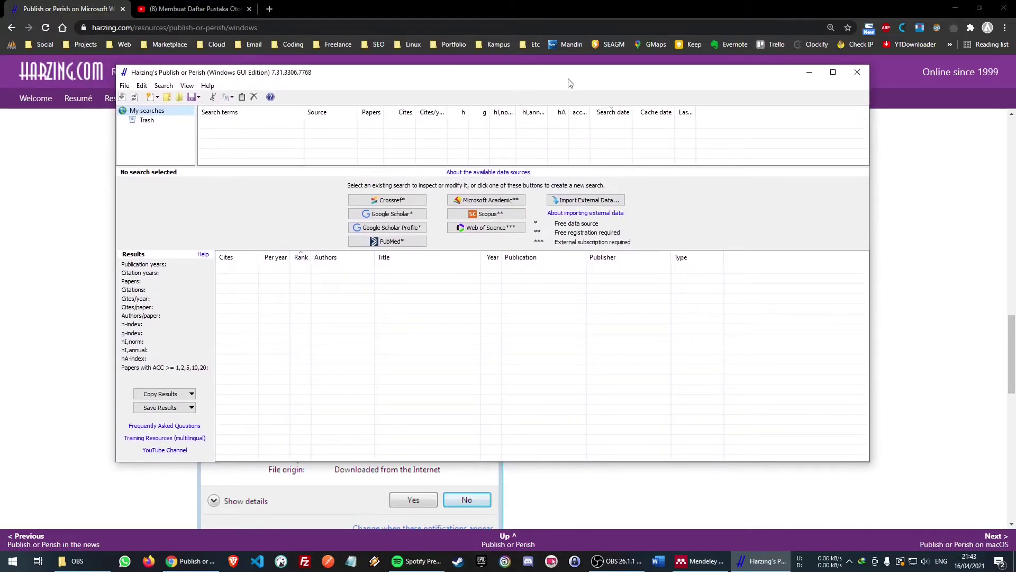
pyautogui.moveTo(556, 78); pyautogui.dragTo(587, 87)
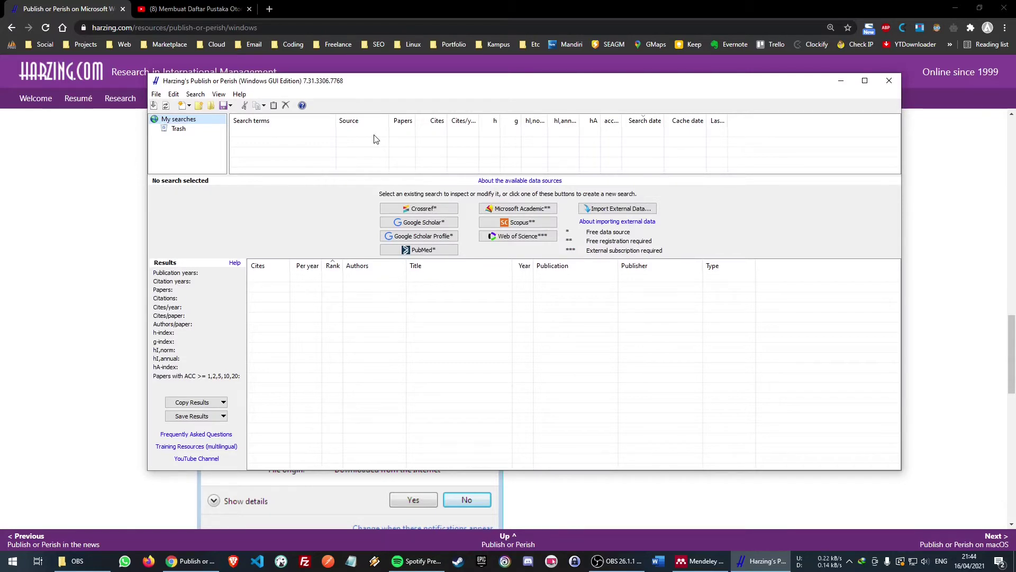
pyautogui.click(156, 95)
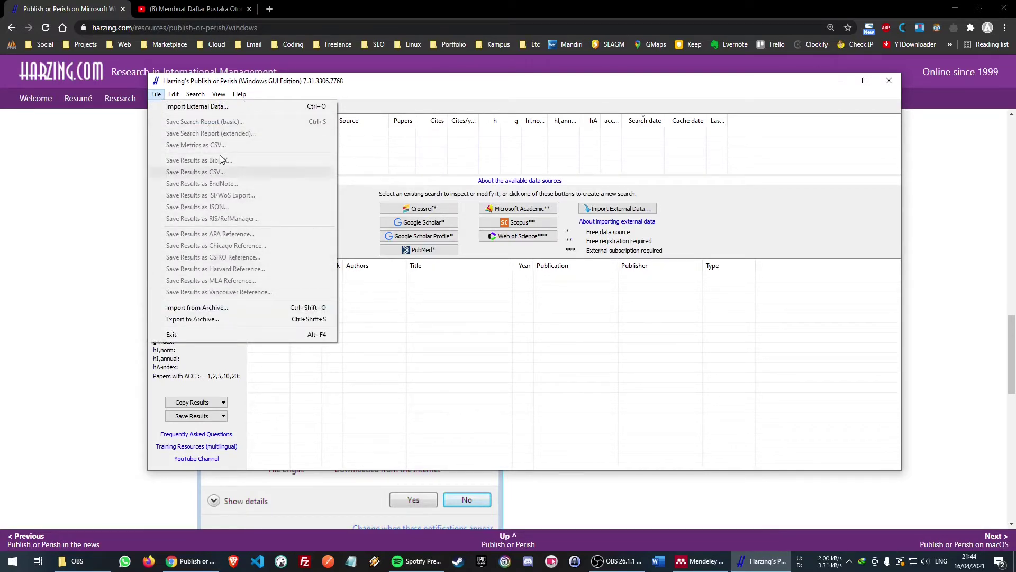
pyautogui.moveTo(228, 94)
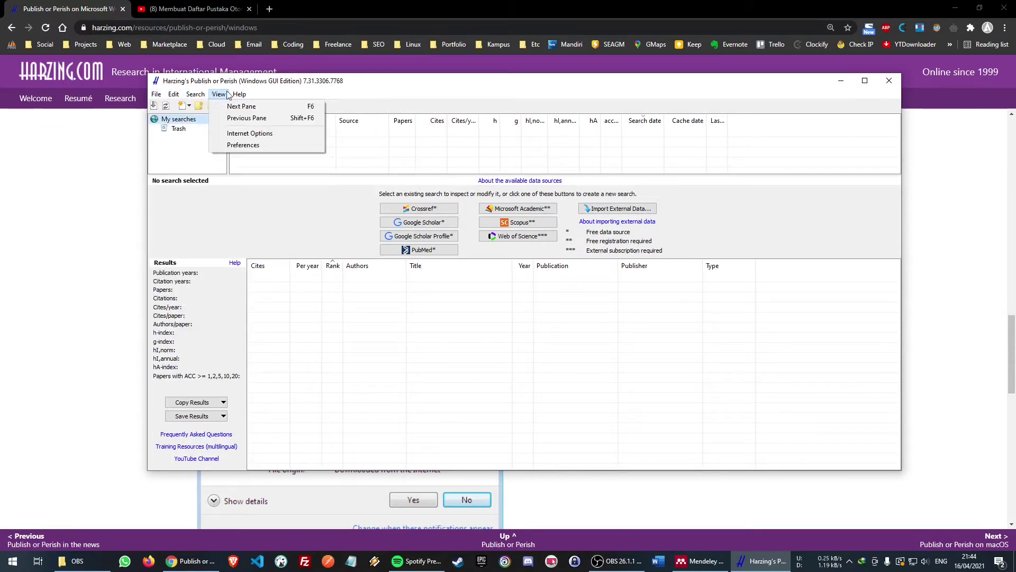
pyautogui.click(424, 91)
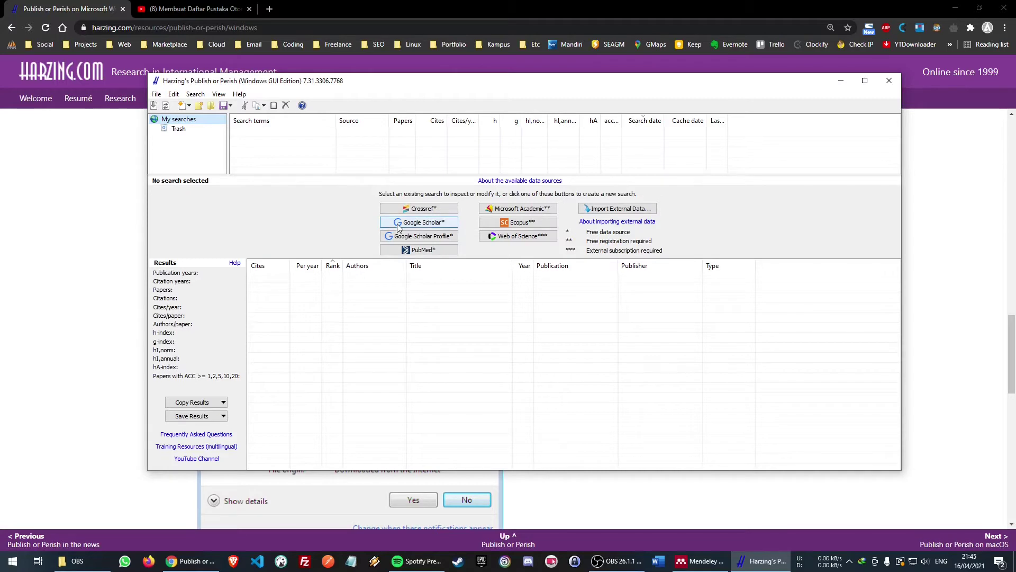
# Create a new Google Scholar search with the keywords "kepuasan kerja, turnover intention", keeping the maximum number of results at 1000.
pyautogui.click(451, 225)
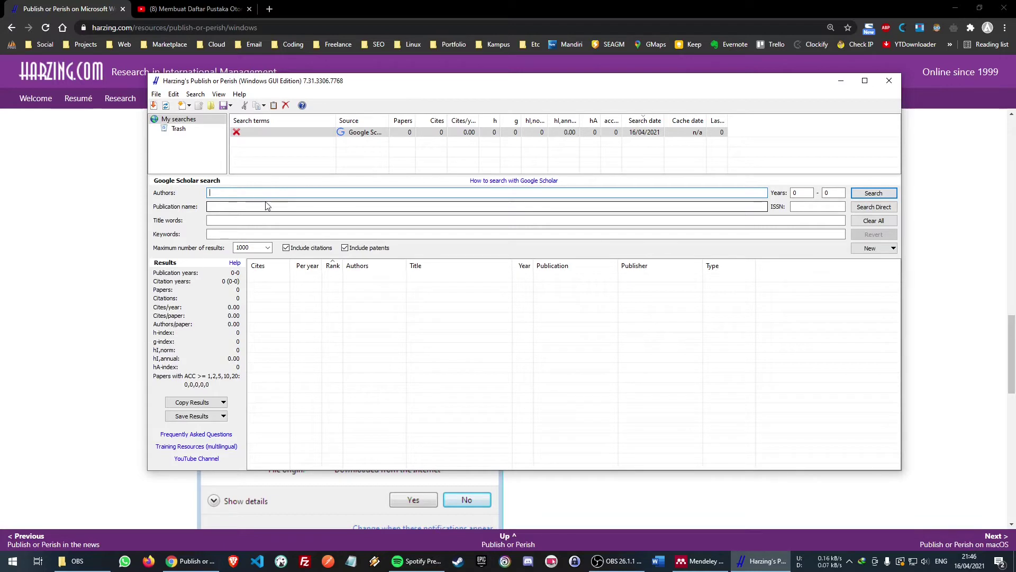
pyautogui.click(258, 234)
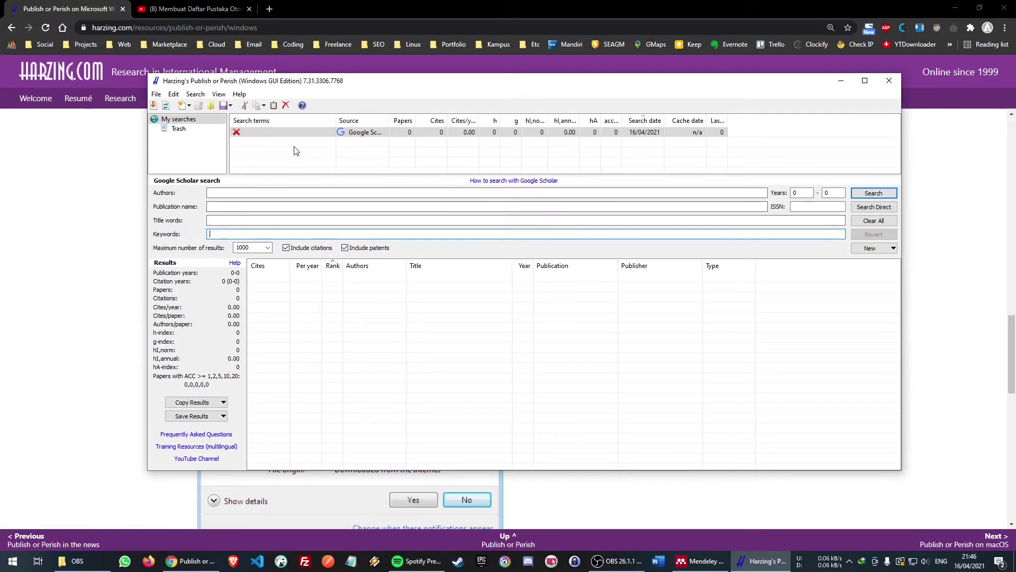
pyautogui.write('kepuasan kerja,')
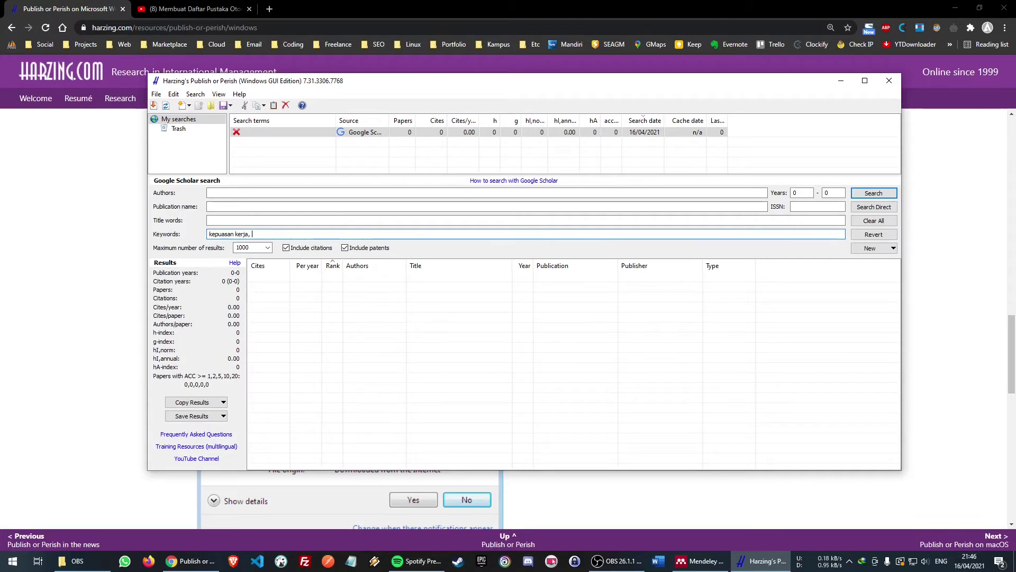
pyautogui.write('nover intention')
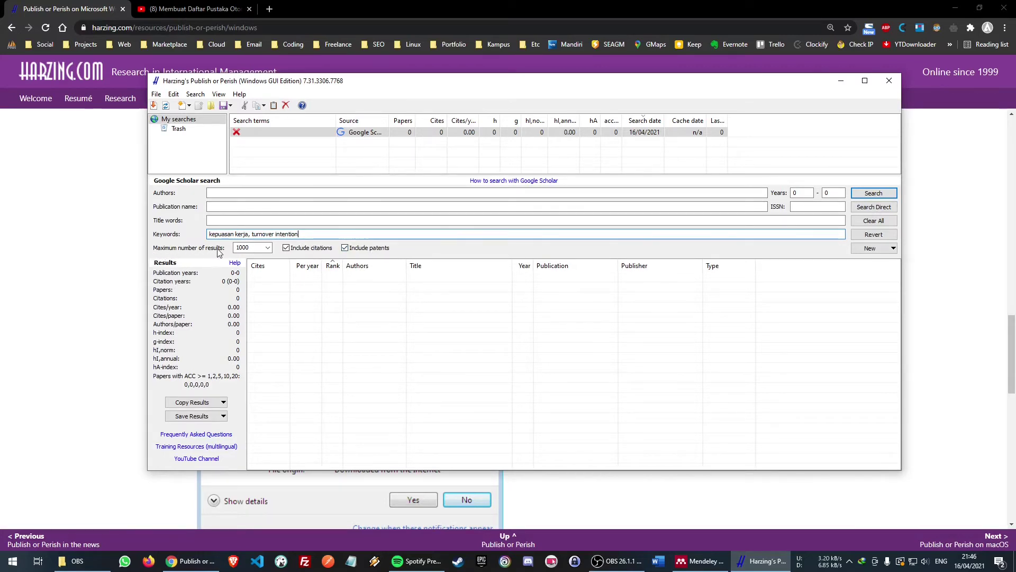
pyautogui.doubleClick(251, 247)
pyautogui.click(254, 249)
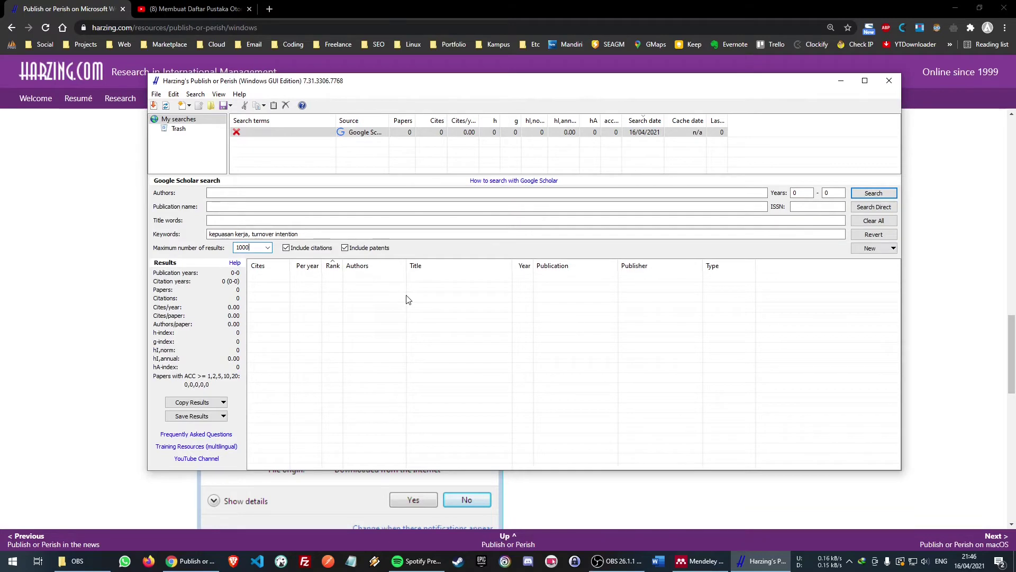
pyautogui.click(299, 234)
pyautogui.moveTo(299, 234); pyautogui.dragTo(210, 234)
pyautogui.click(314, 234)
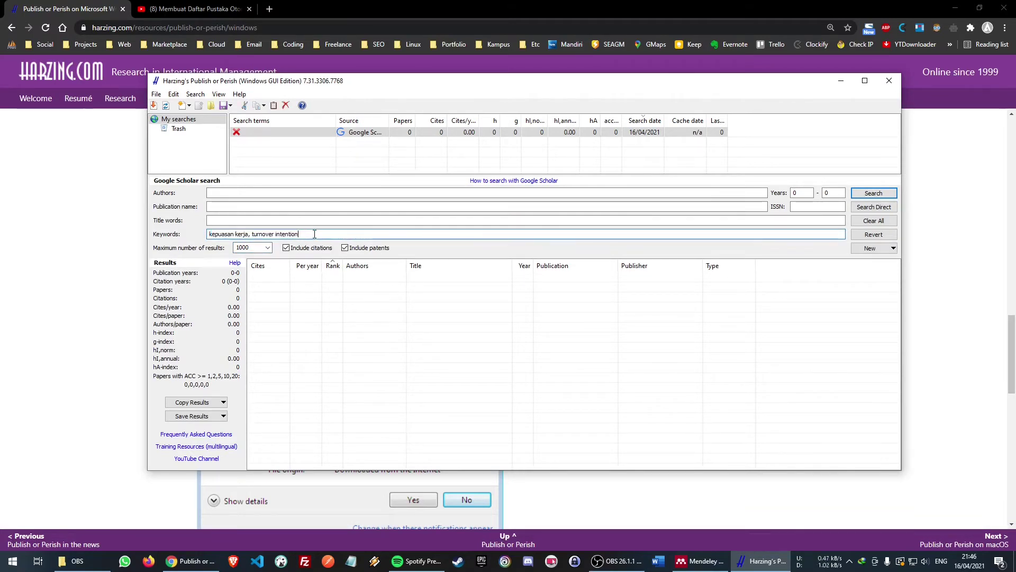
pyautogui.doubleClick(246, 248)
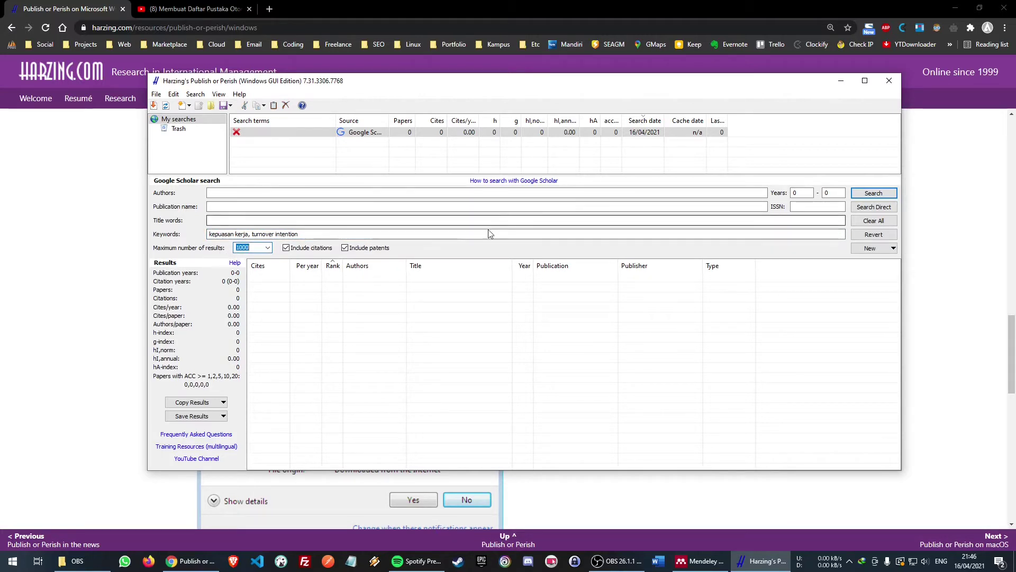
pyautogui.click(455, 234)
# Move the Publish or Perish window slightly lower and limit the Google Scholar search to the years 2015–2021.
pyautogui.click(796, 192)
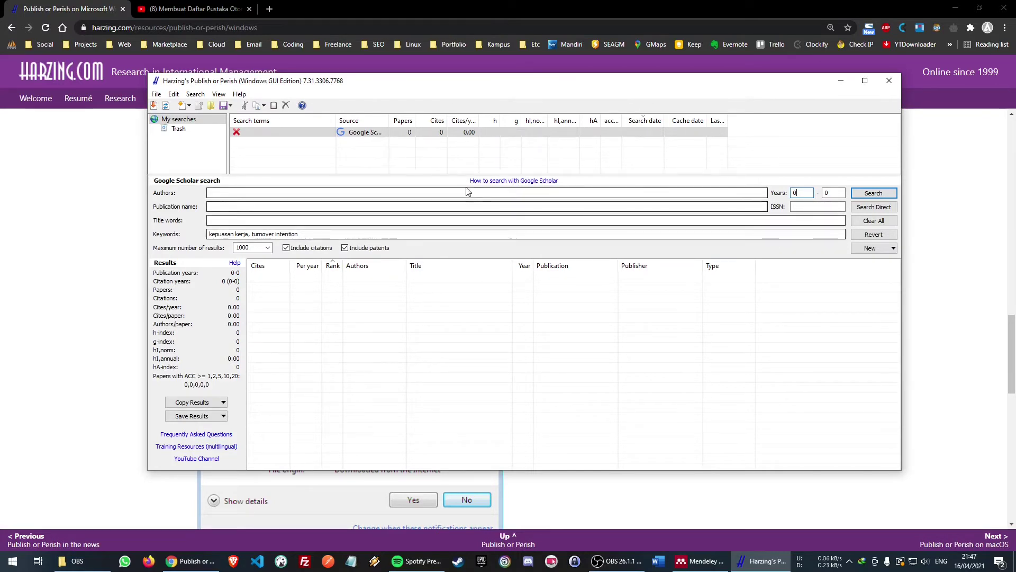
pyautogui.moveTo(474, 84); pyautogui.dragTo(465, 123)
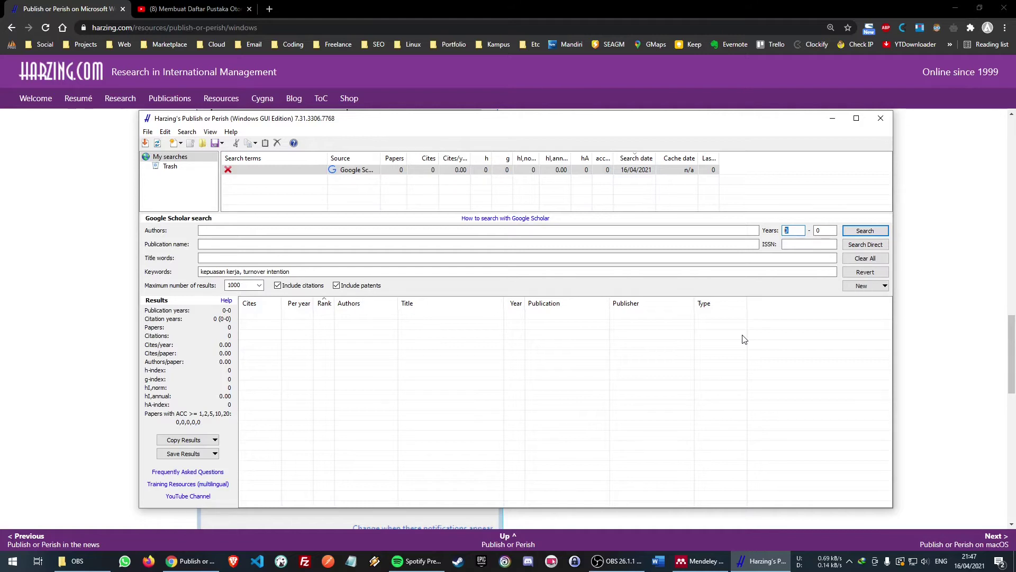
pyautogui.write('2015')
pyautogui.doubleClick(788, 231)
pyautogui.press('Tab')
pyautogui.write('2021')
pyautogui.hotkey('shift', 'Home')
pyautogui.click(263, 232)
pyautogui.click(226, 245)
pyautogui.click(223, 258)
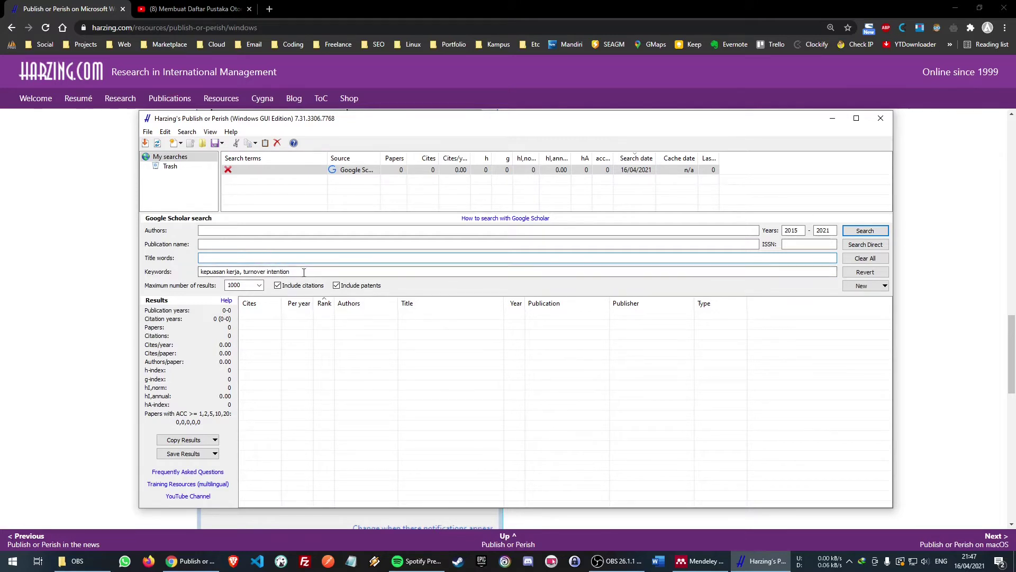
pyautogui.moveTo(298, 272); pyautogui.dragTo(200, 273)
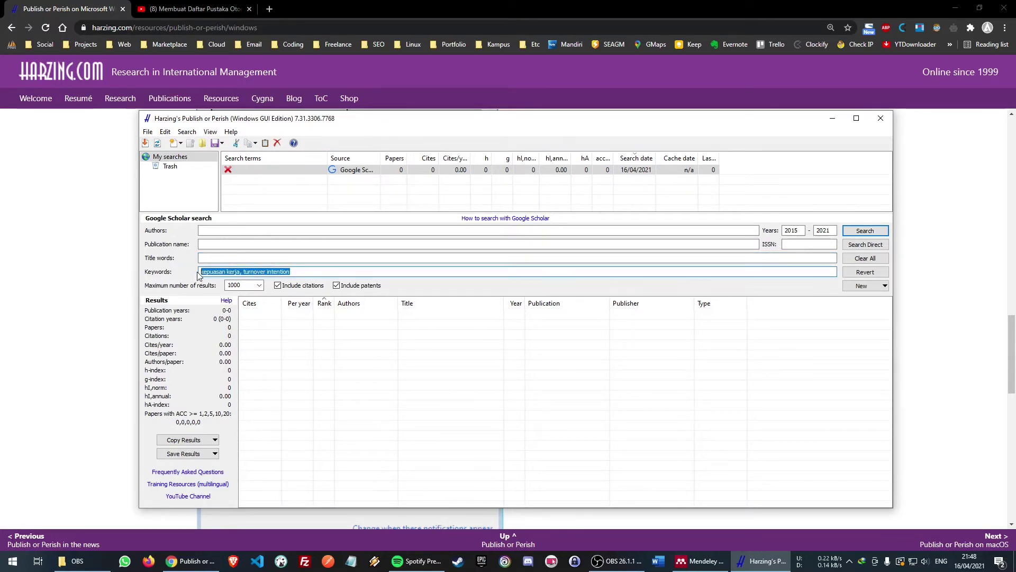
pyautogui.click(225, 272)
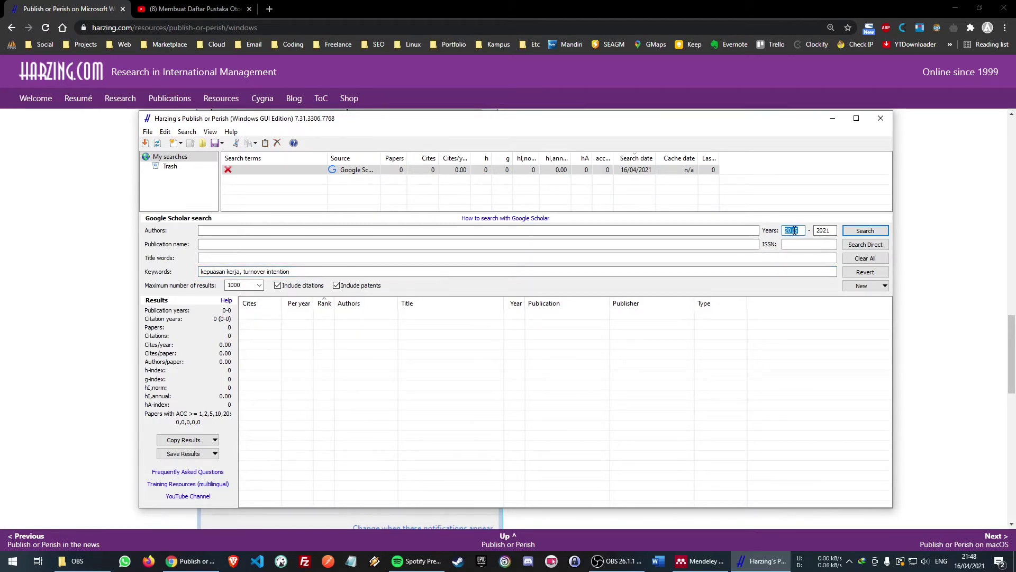
pyautogui.doubleClick(821, 231)
# Set the maximum number of results to 50 and run the Google Scholar search.
pyautogui.doubleClick(245, 286)
pyautogui.write('100')
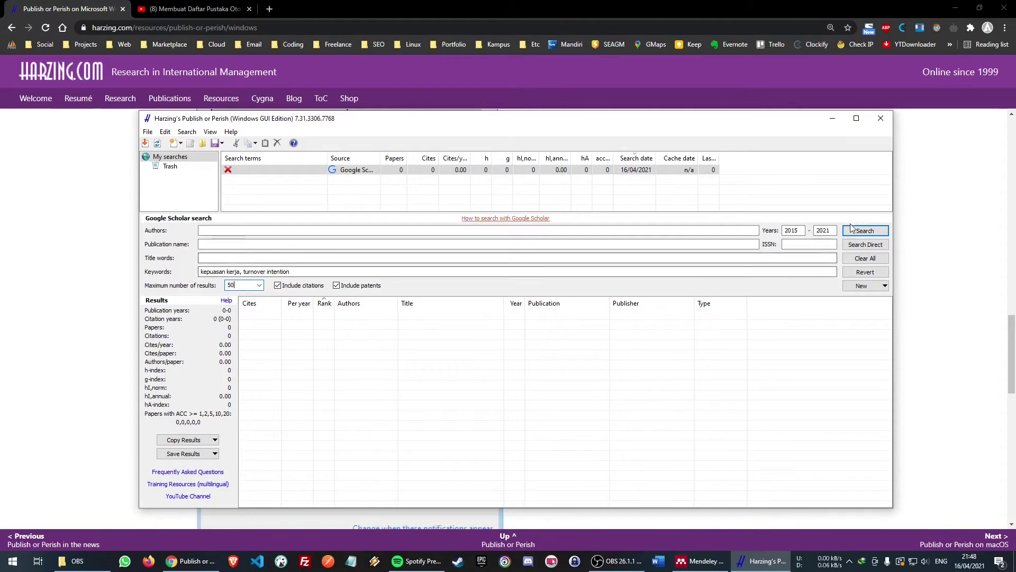
pyautogui.click(880, 235)
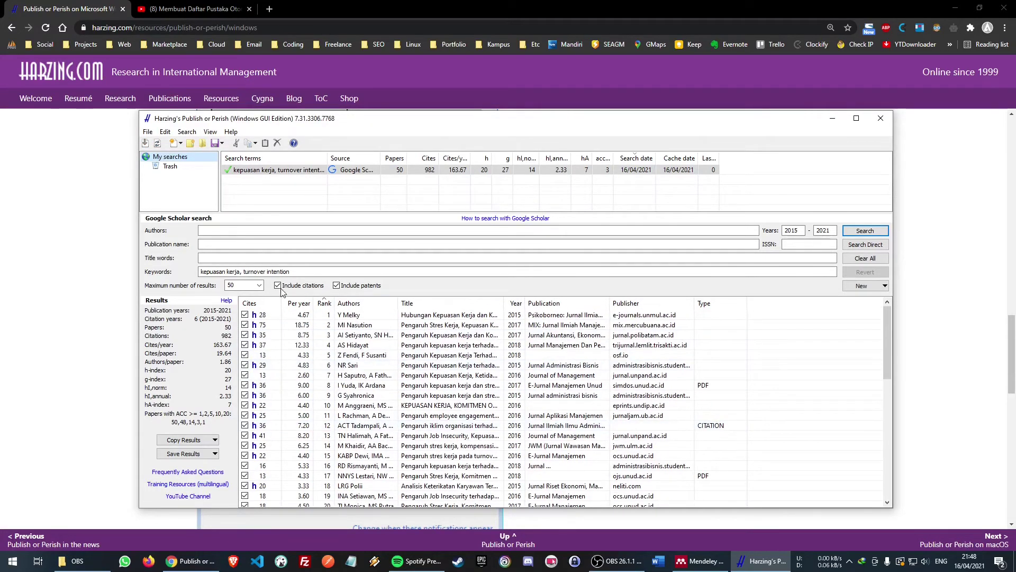
# Set the maximum number of results to 100 and run the search again.
pyautogui.doubleClick(246, 286)
pyautogui.write('100')
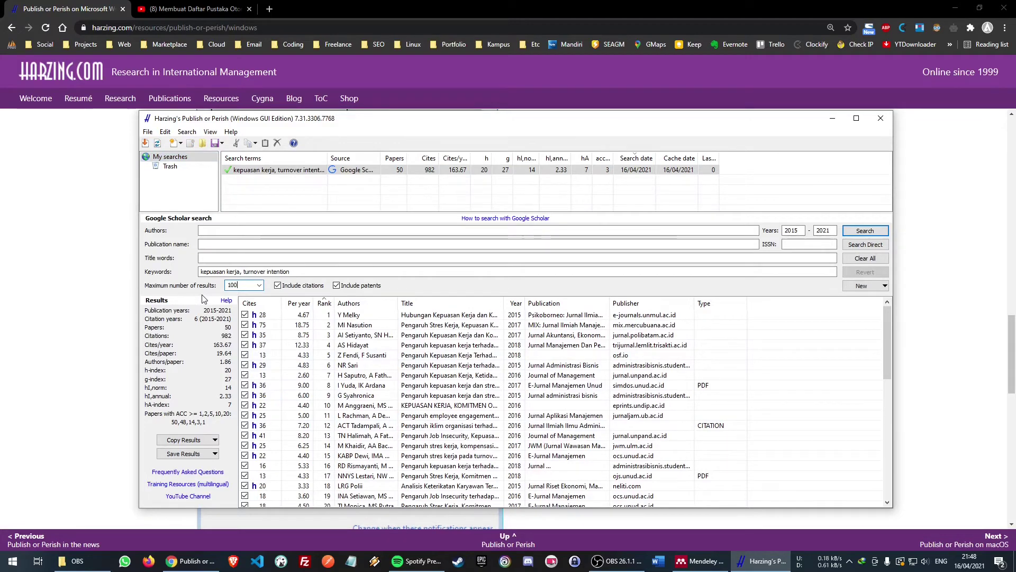
pyautogui.click(856, 231)
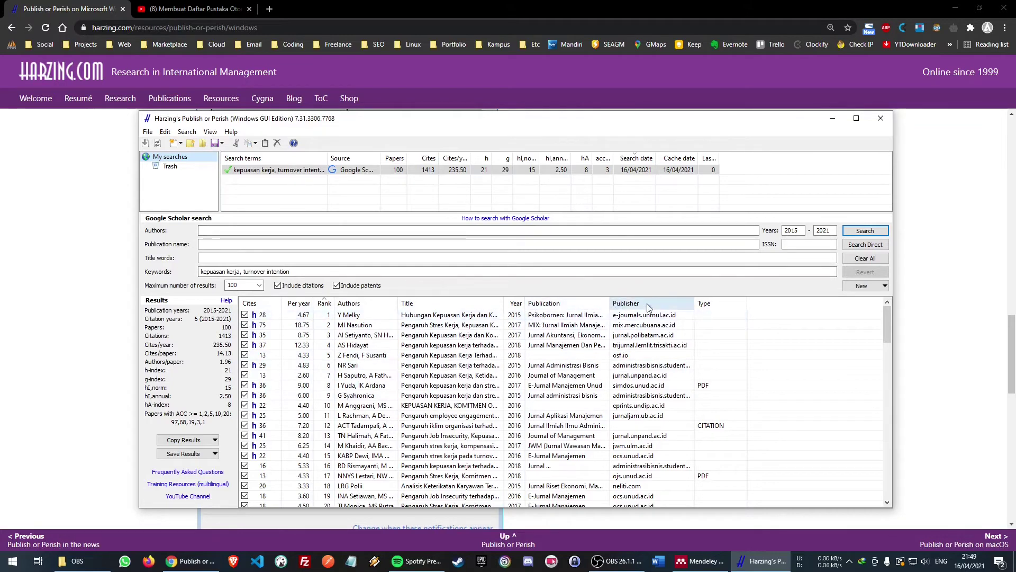
# Widen the Publisher, Publication and Title columns of the results list so that longer entries are readable.
pyautogui.moveTo(694, 303); pyautogui.dragTo(829, 302)
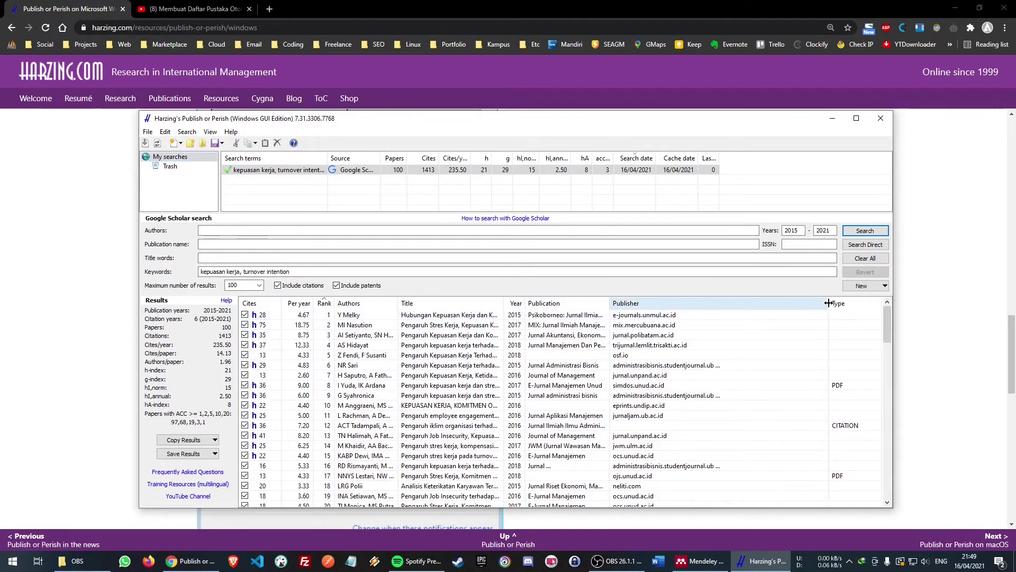
pyautogui.moveTo(610, 303); pyautogui.dragTo(641, 304)
pyautogui.moveTo(860, 305); pyautogui.dragTo(767, 305)
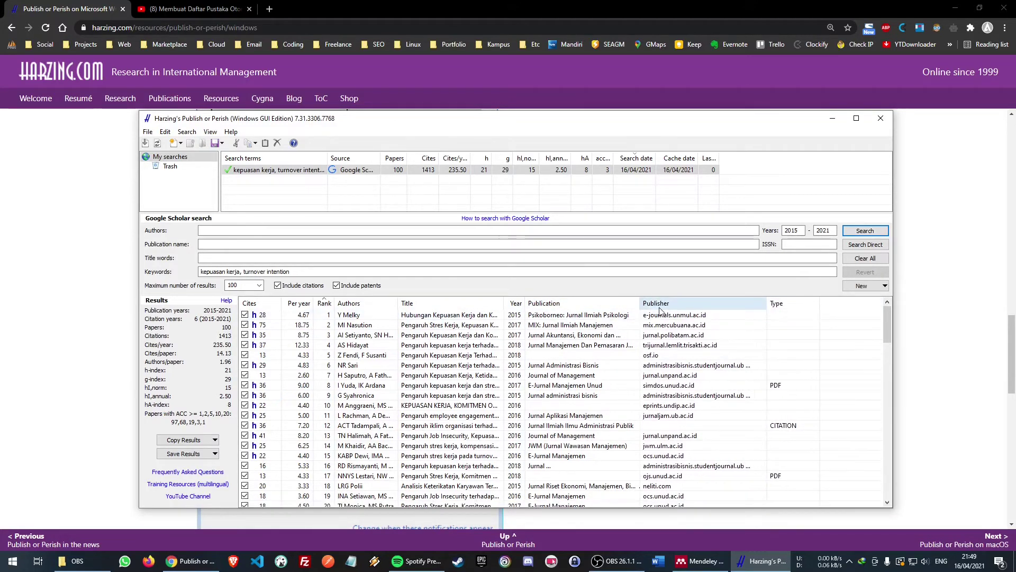
pyautogui.moveTo(640, 303); pyautogui.dragTo(701, 303)
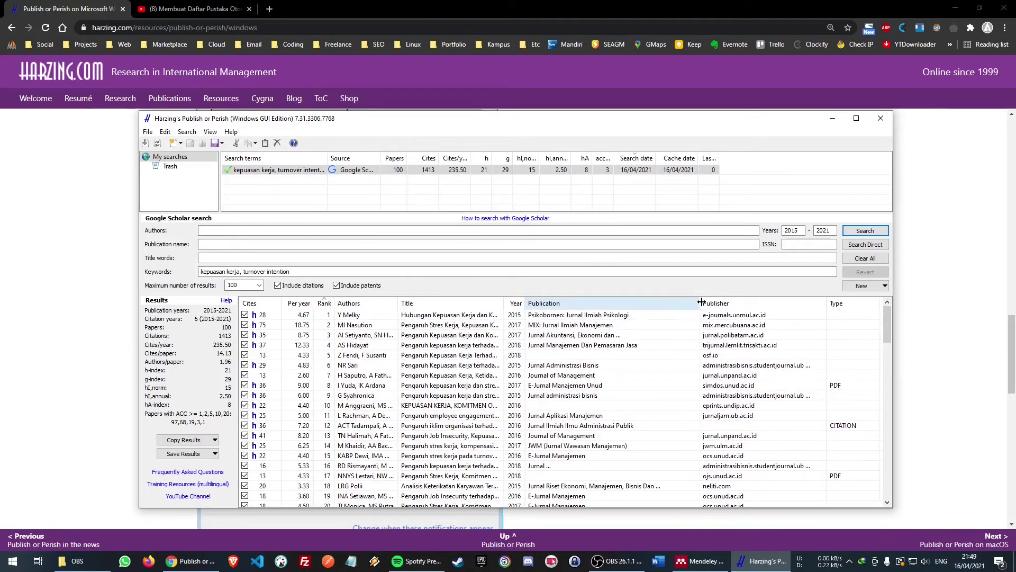
pyautogui.moveTo(525, 302); pyautogui.dragTo(616, 300)
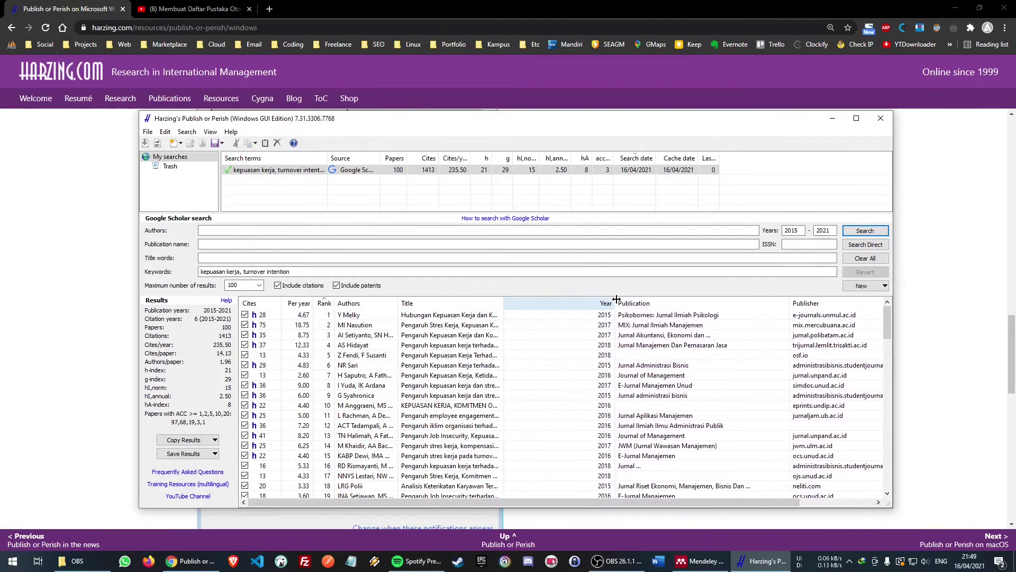
pyautogui.moveTo(504, 303); pyautogui.dragTo(627, 303)
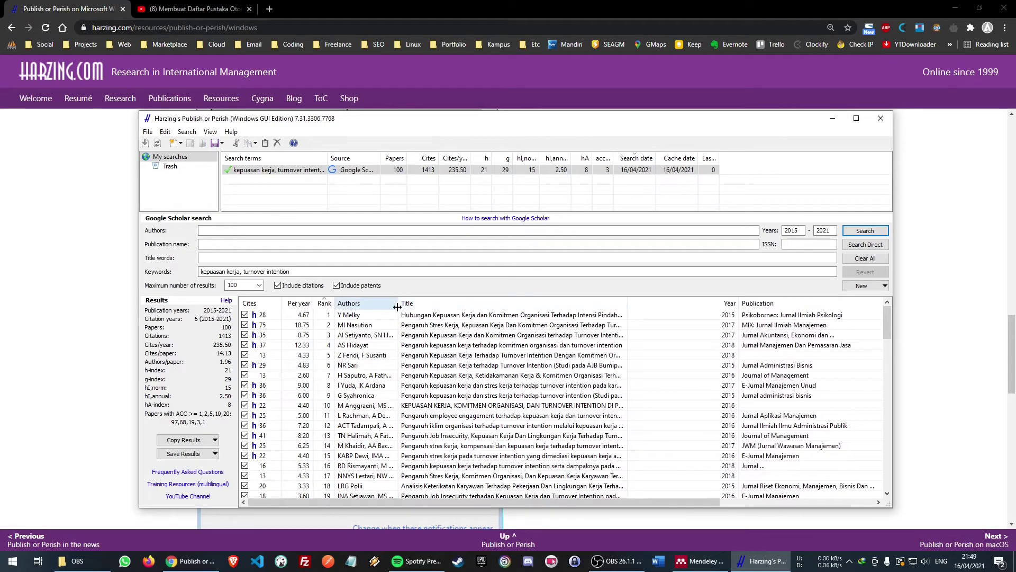
# Narrow the Authors and Year columns, widen the application window, and fine-tune the Per year and Authors column widths.
pyautogui.moveTo(397, 306); pyautogui.dragTo(363, 305)
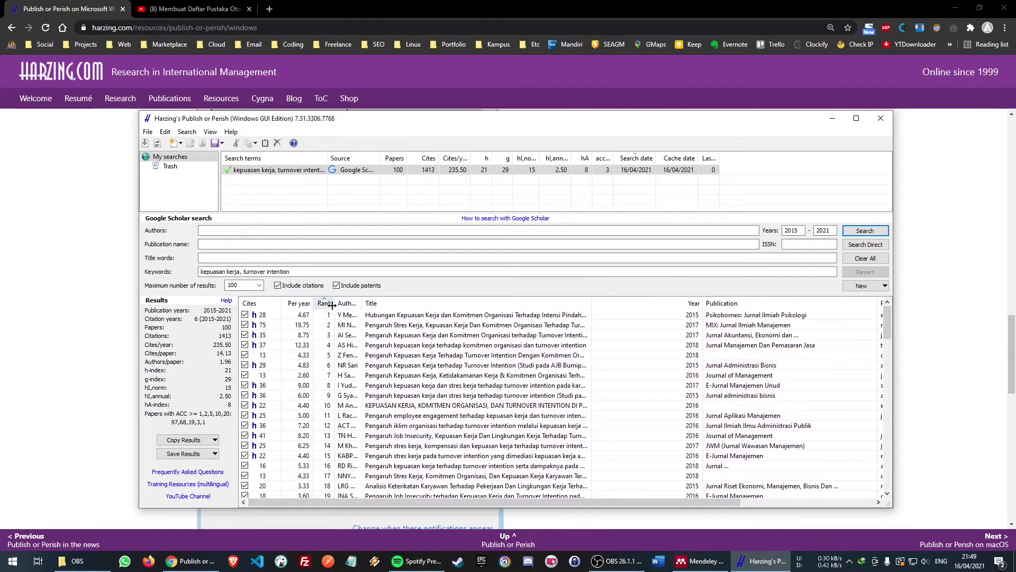
pyautogui.moveTo(312, 307); pyautogui.dragTo(305, 307)
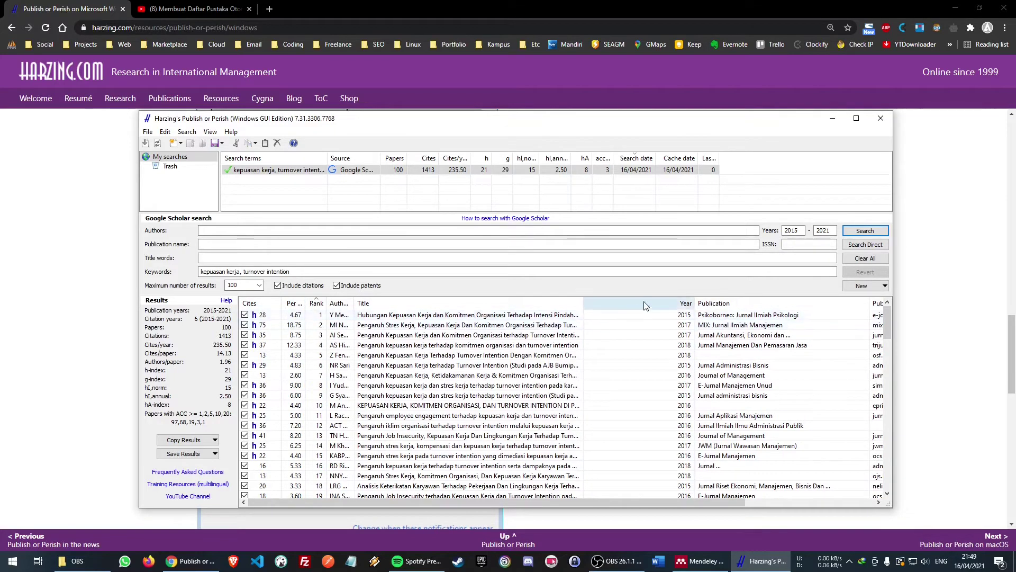
pyautogui.moveTo(694, 303); pyautogui.dragTo(610, 302)
pyautogui.moveTo(894, 302); pyautogui.dragTo(988, 303)
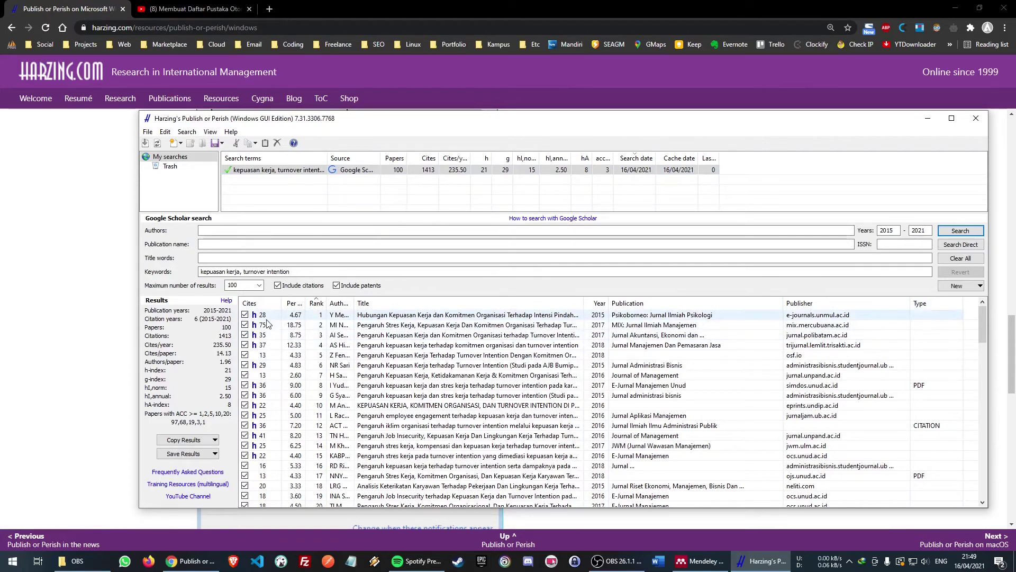
pyautogui.moveTo(303, 304); pyautogui.dragTo(310, 304)
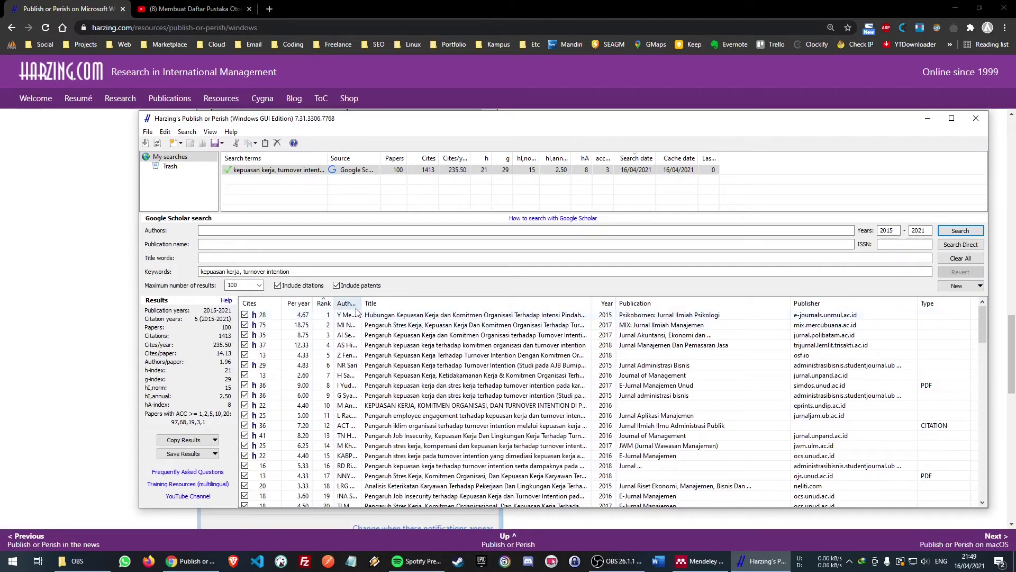
pyautogui.moveTo(359, 305); pyautogui.dragTo(376, 305)
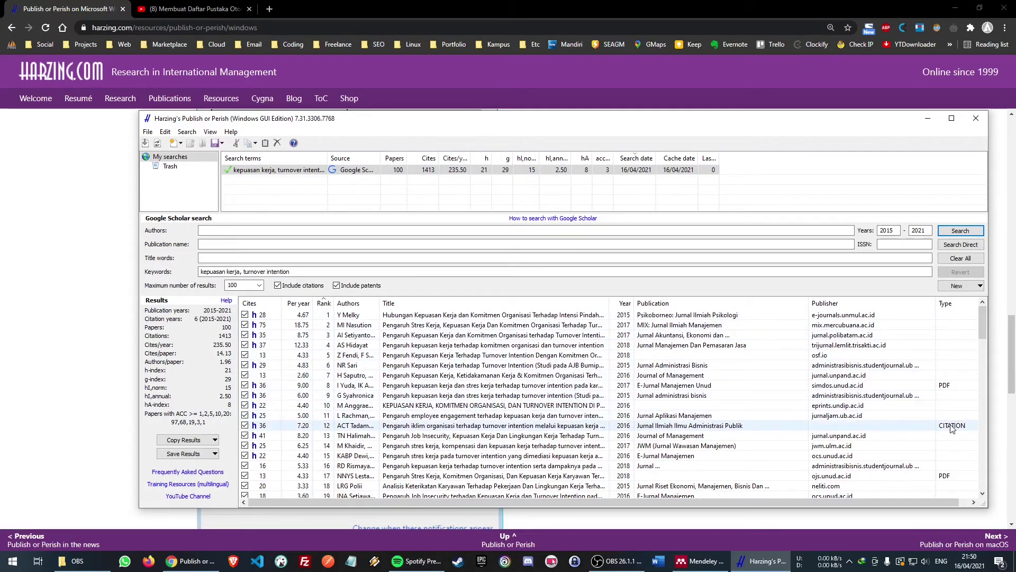
# Browse the search results and open the article page of the paper ranked first in the browser.
pyautogui.scroll(-9, 951, 397)
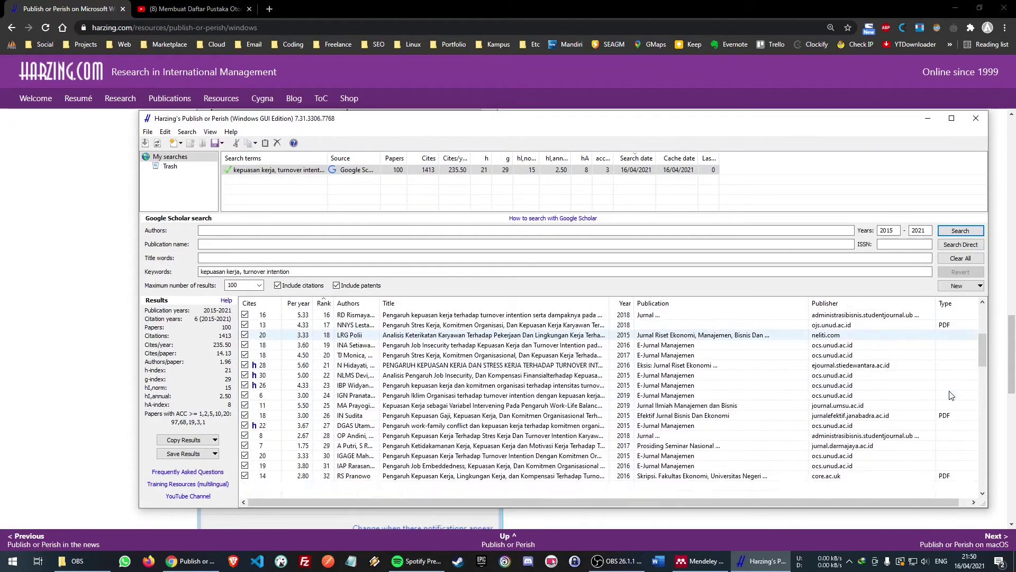
pyautogui.scroll(-5, 952, 395)
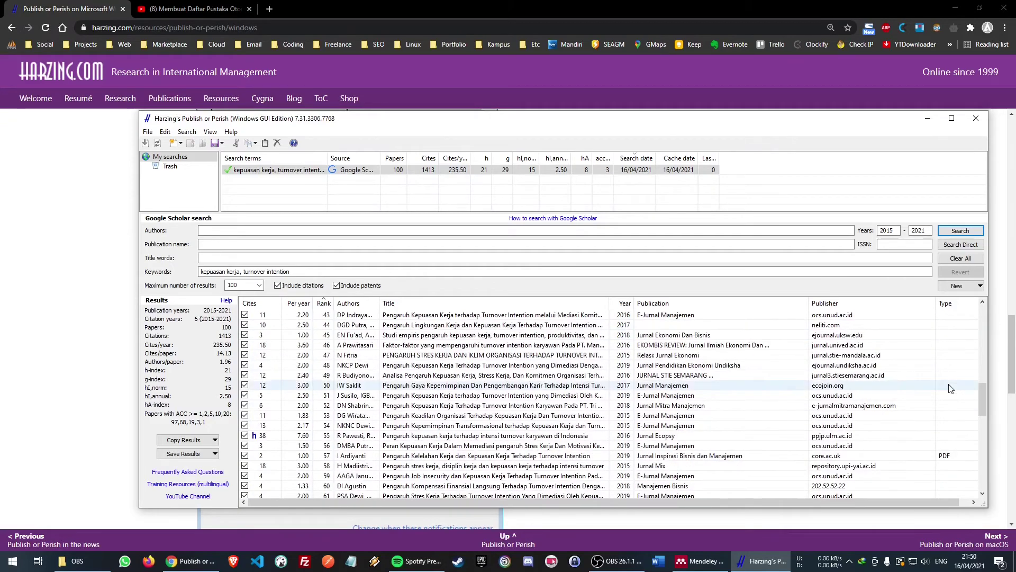
pyautogui.scroll(-4, 950, 423)
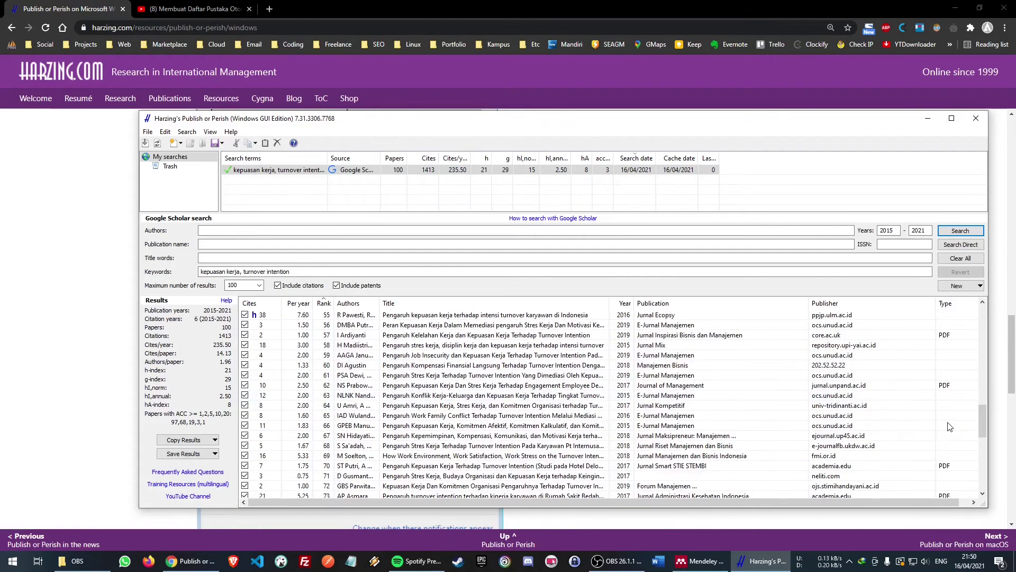
pyautogui.scroll(6, 950, 426)
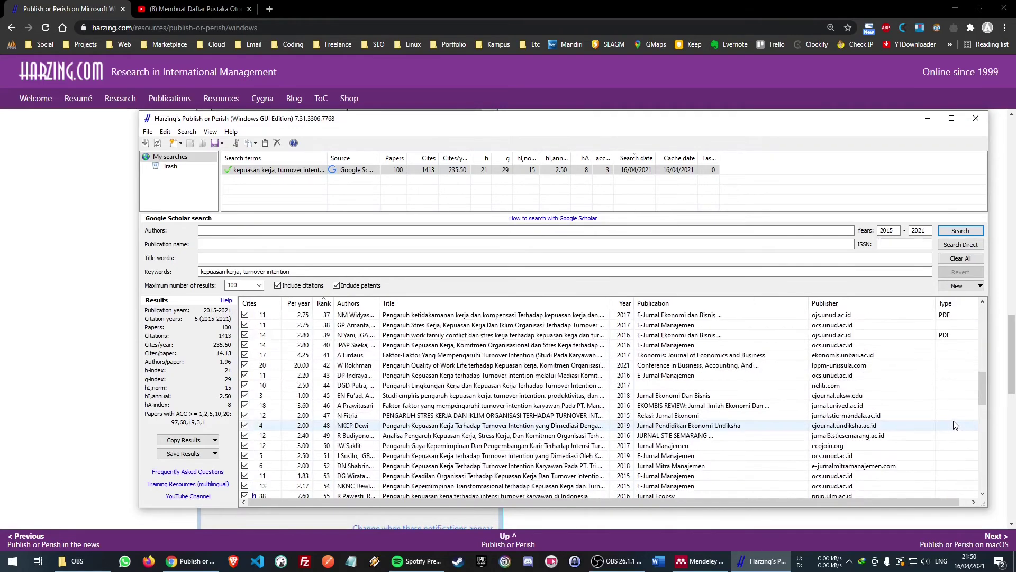
pyautogui.scroll(12, 951, 423)
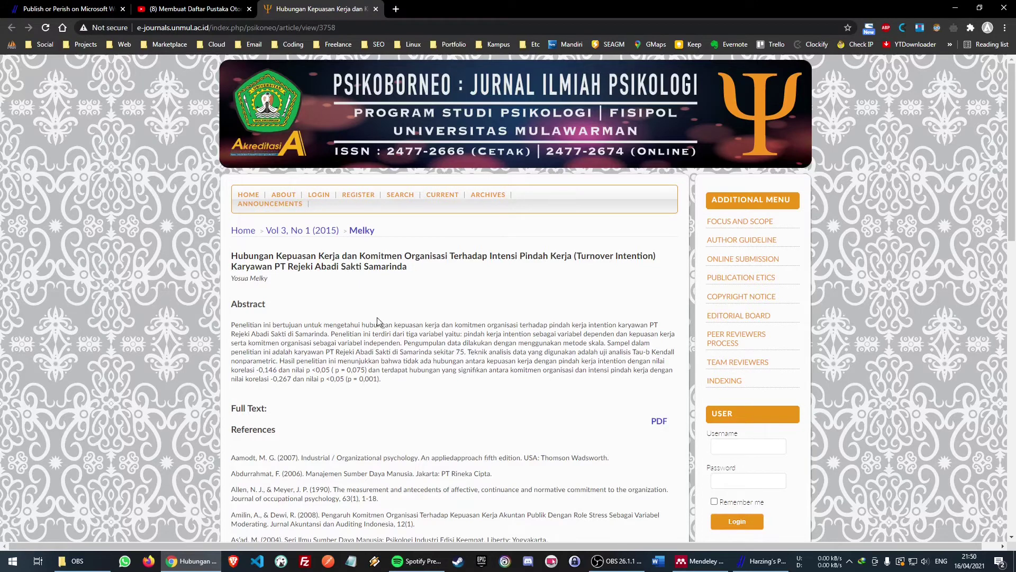
# Review the Psikoborneo article's author and abstract, then download its full-text PDF and open it in the browser at 156% zoom.
pyautogui.scroll(-2, 276, 309)
pyautogui.scroll(1, 232, 204)
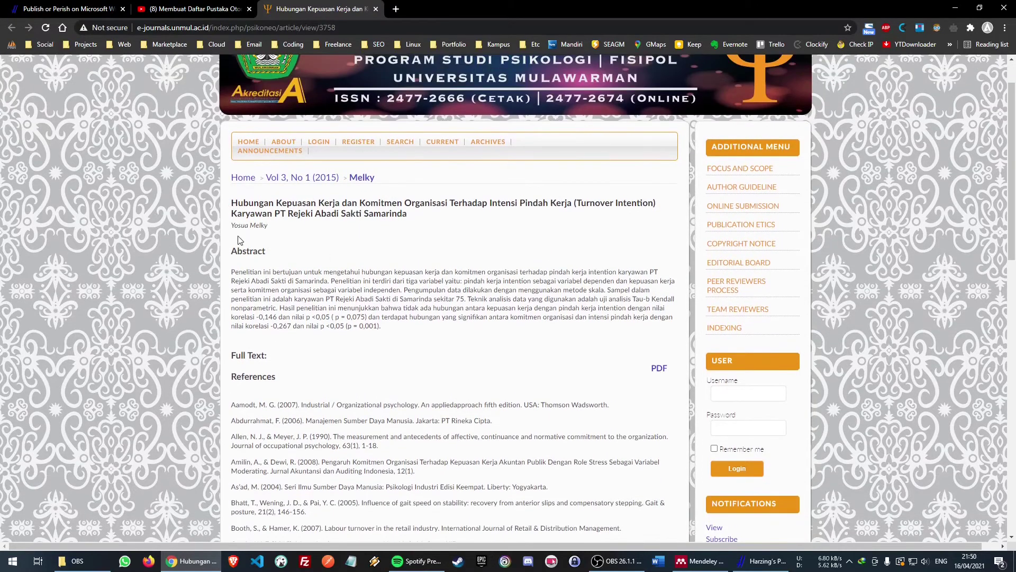
pyautogui.moveTo(232, 227); pyautogui.dragTo(299, 228)
pyautogui.click(473, 240)
pyautogui.scroll(-1, 439, 282)
pyautogui.moveTo(235, 300); pyautogui.dragTo(325, 307)
pyautogui.click(584, 301)
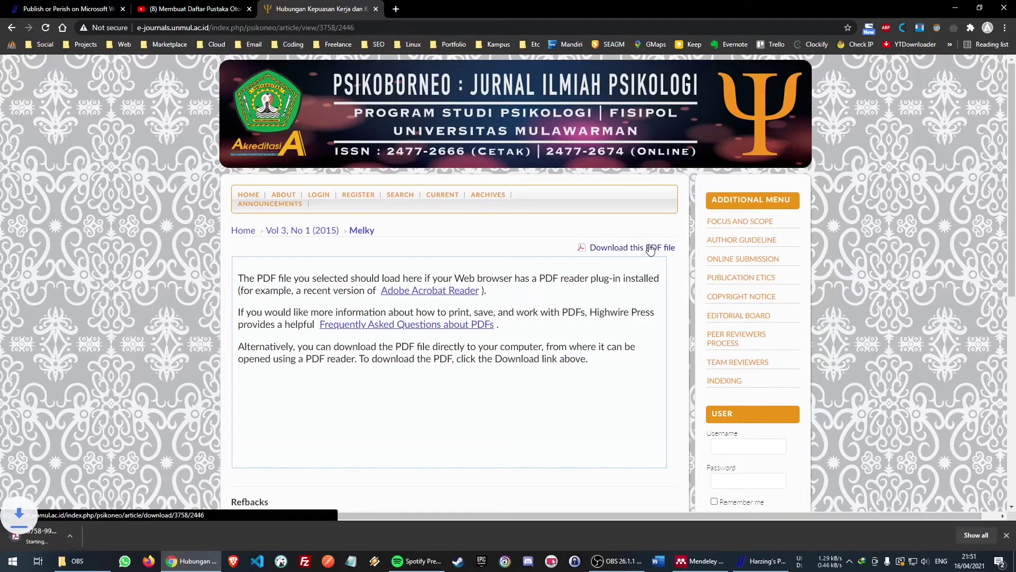
pyautogui.click(77, 533)
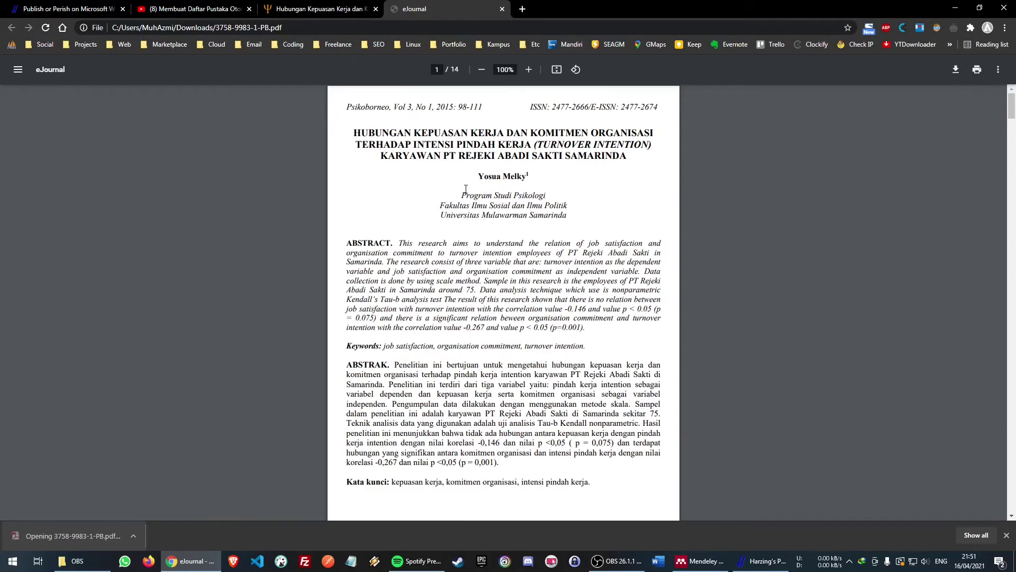
pyautogui.keyDown('ctrl'); pyautogui.scroll(3, 466, 189); pyautogui.keyUp('ctrl')
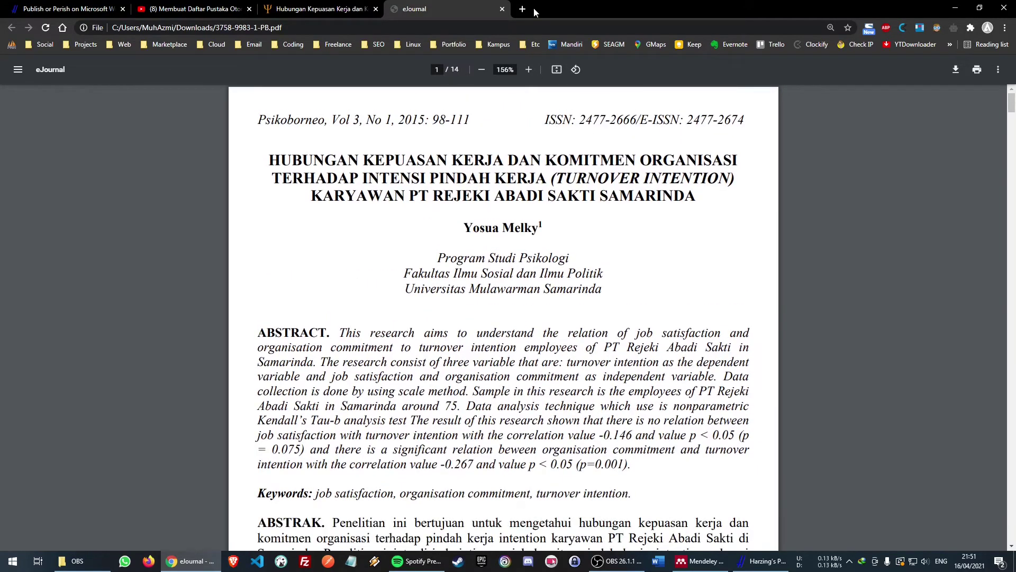
# Load scholar.google.com in a new browser tab, then switch back to Publish or Perish.
pyautogui.click(523, 9)
pyautogui.write('scholar.google.com')
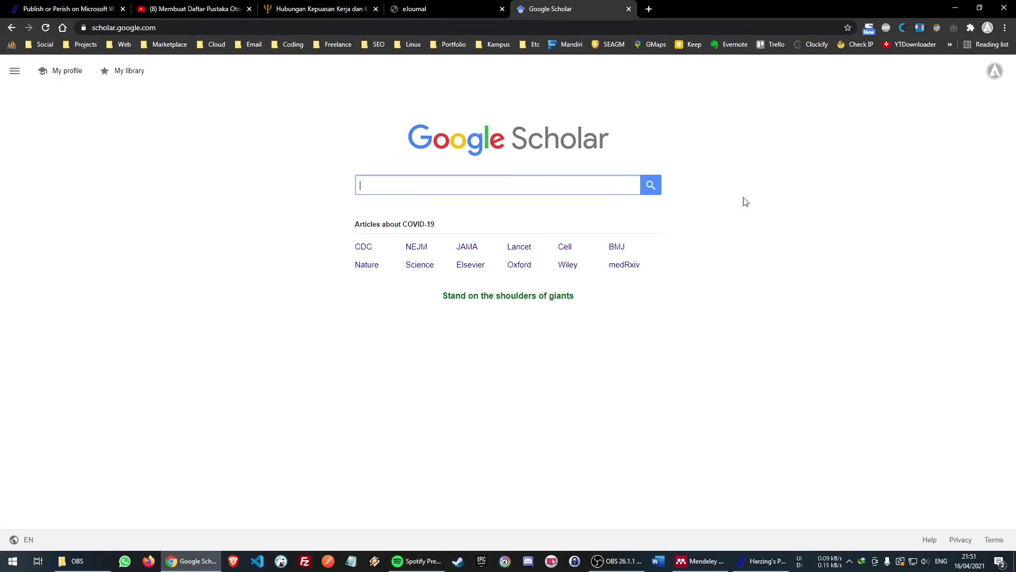
pyautogui.click(765, 561)
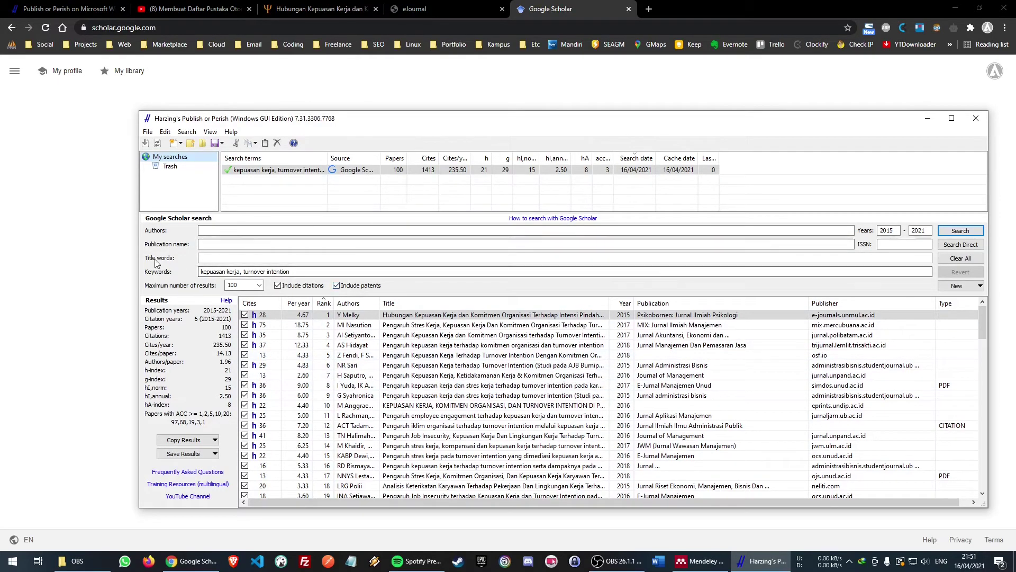
# Clear the search keywords and set the title words to "pengaruh kepemimpinan transaksional terhadap kepuasan kerja".
pyautogui.moveTo(296, 271); pyautogui.dragTo(166, 274)
pyautogui.press('Delete')
pyautogui.click(376, 257)
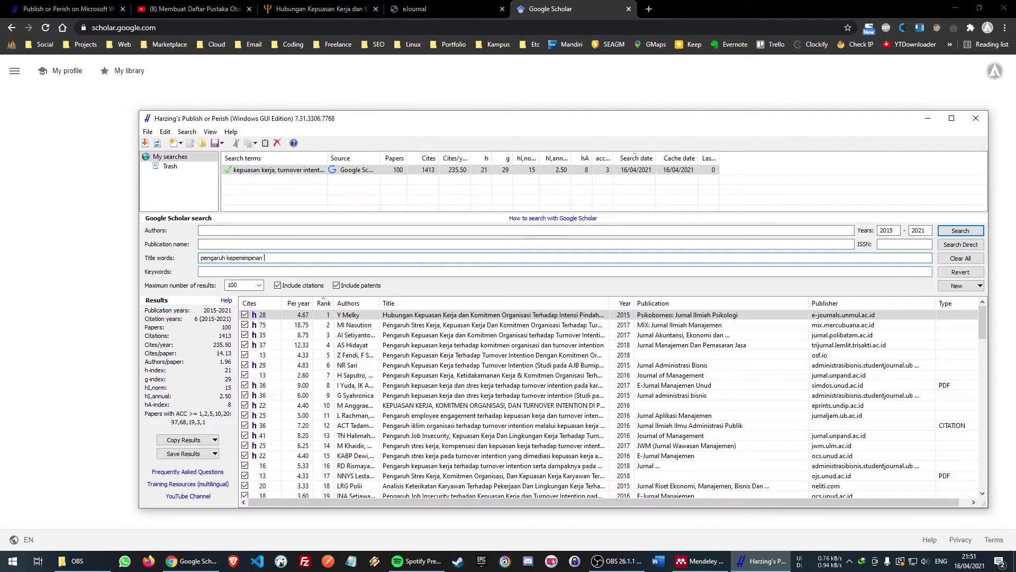
pyautogui.write('ansaksional terhadap kepuasan kerja')
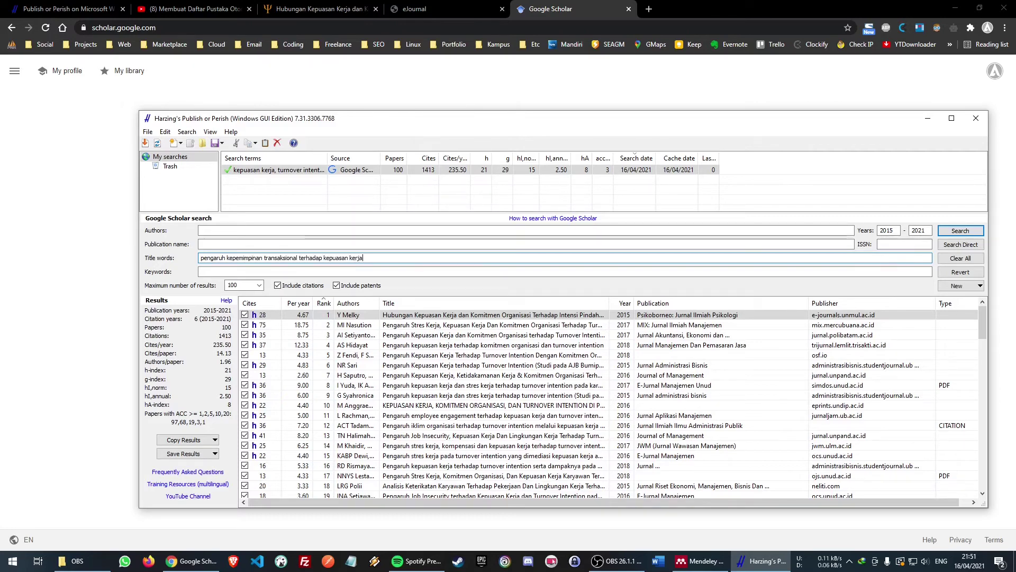
pyautogui.hotkey('ctrl', 'a')
pyautogui.click(375, 258)
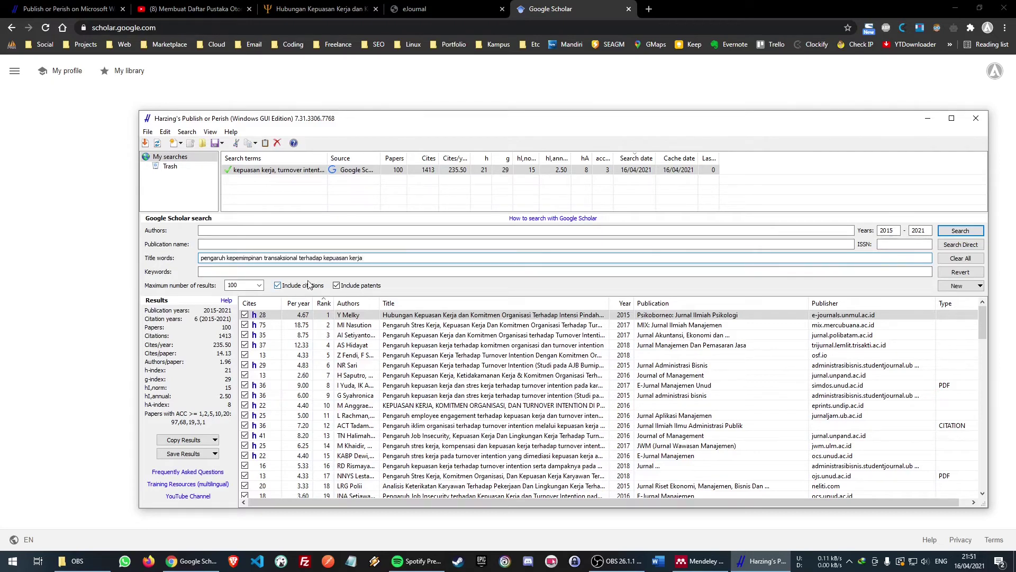
pyautogui.hotkey('ctrl', 'a')
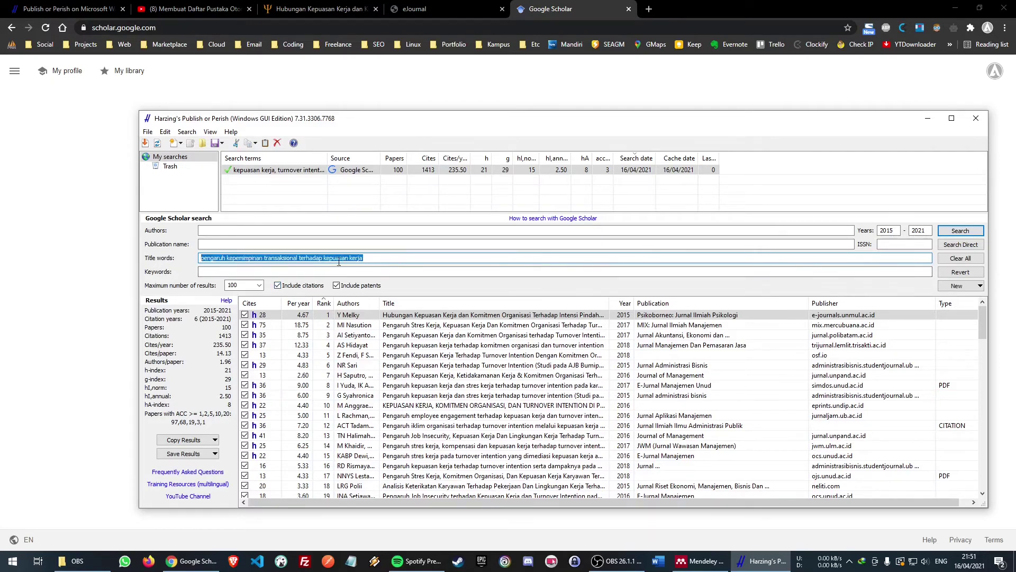
pyautogui.click(377, 258)
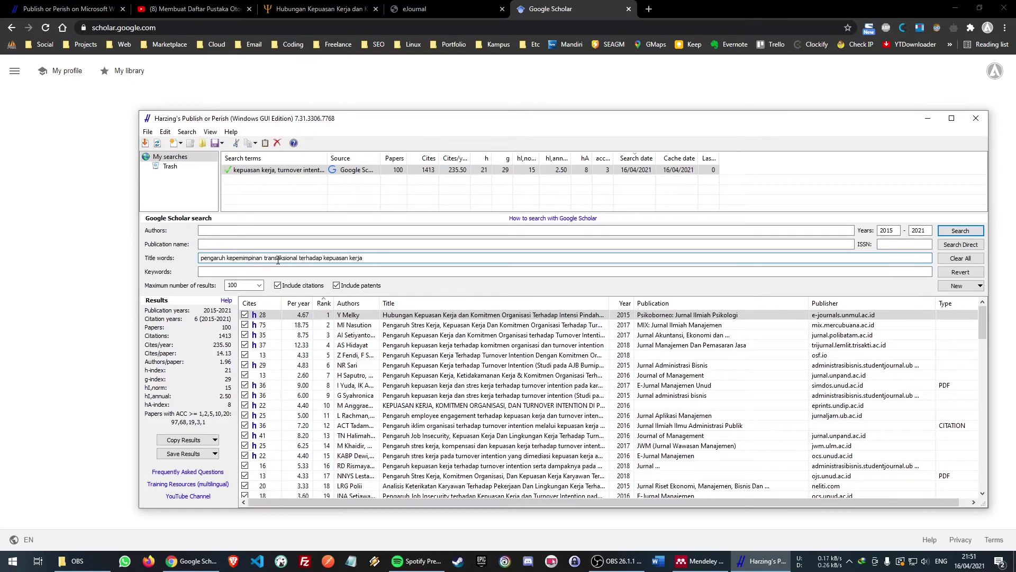
pyautogui.click(201, 272)
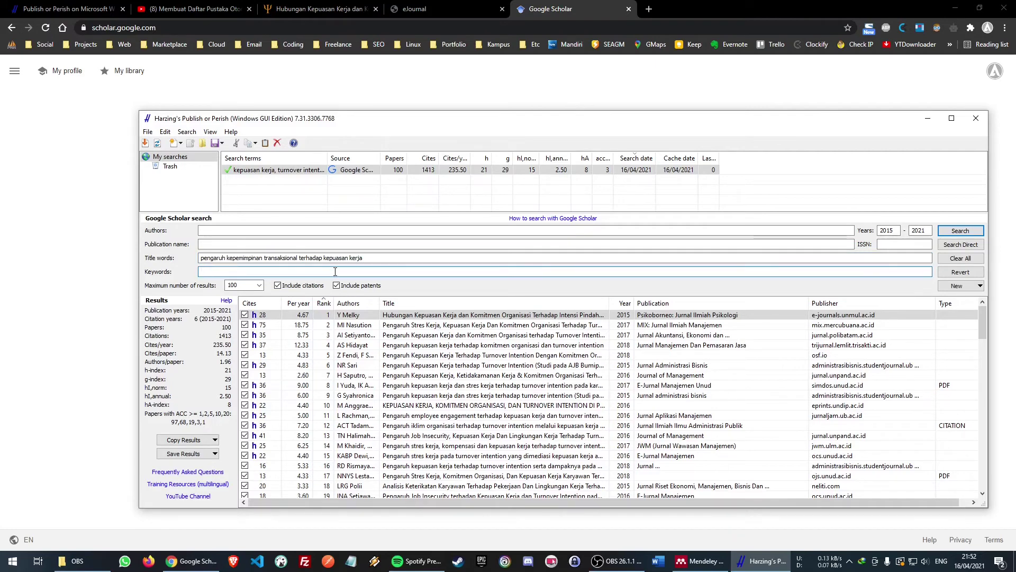
pyautogui.click(381, 259)
pyautogui.hotkey('ctrl', 'a')
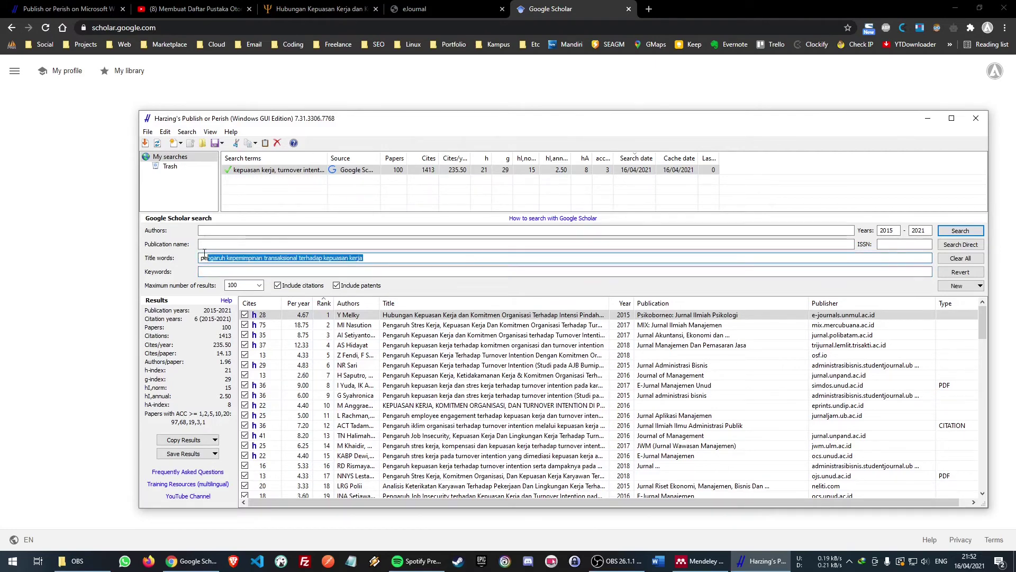
pyautogui.click(382, 258)
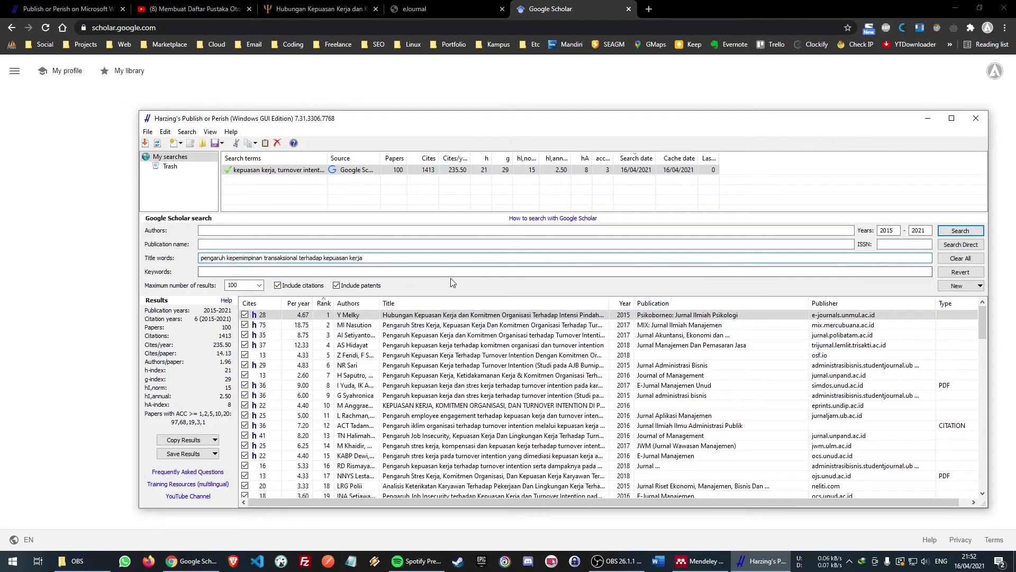
# Run the Google Scholar search with the entered title words and widen the results' title column to show the full titles.
pyautogui.click(961, 231)
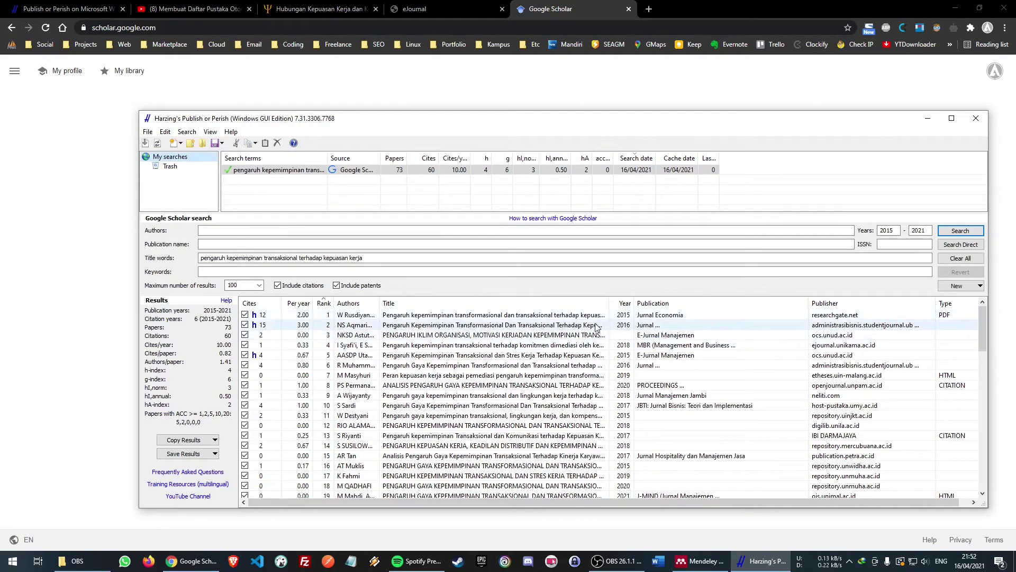
pyautogui.moveTo(608, 303); pyautogui.dragTo(805, 301)
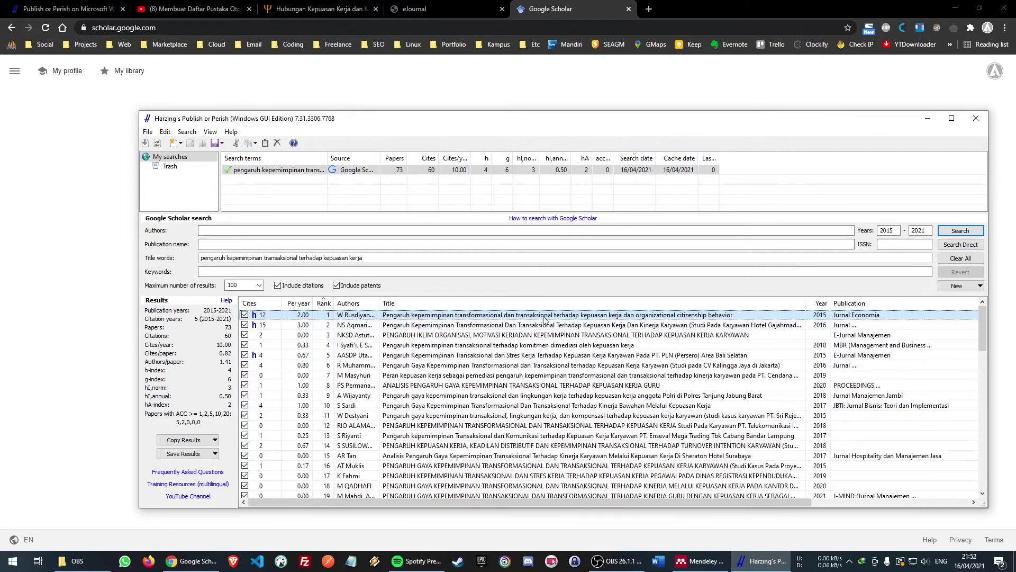
# Try sorting the search results by year in both directions, by title, by citation count and by rank.
pyautogui.click(820, 303)
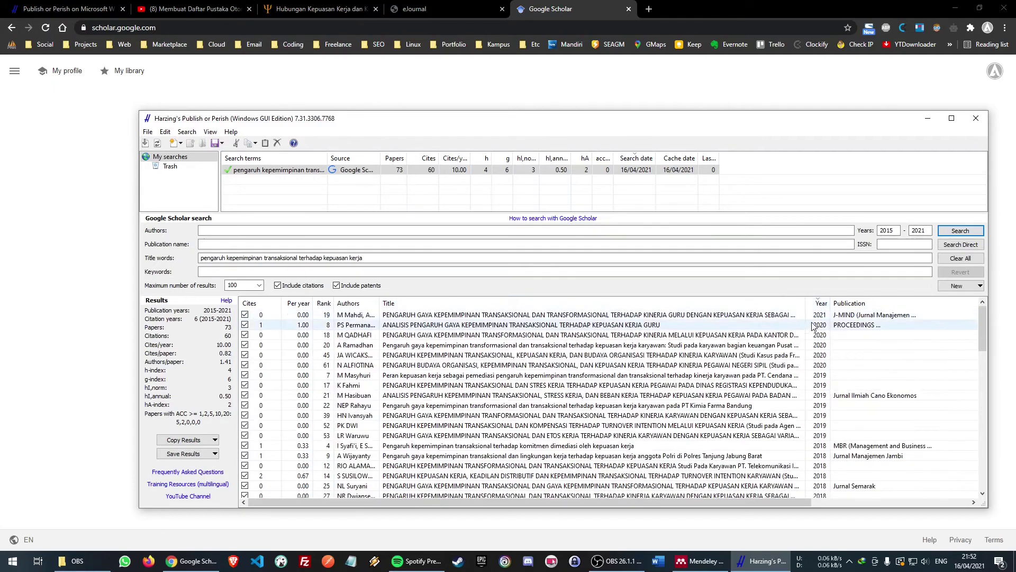
pyautogui.click(620, 304)
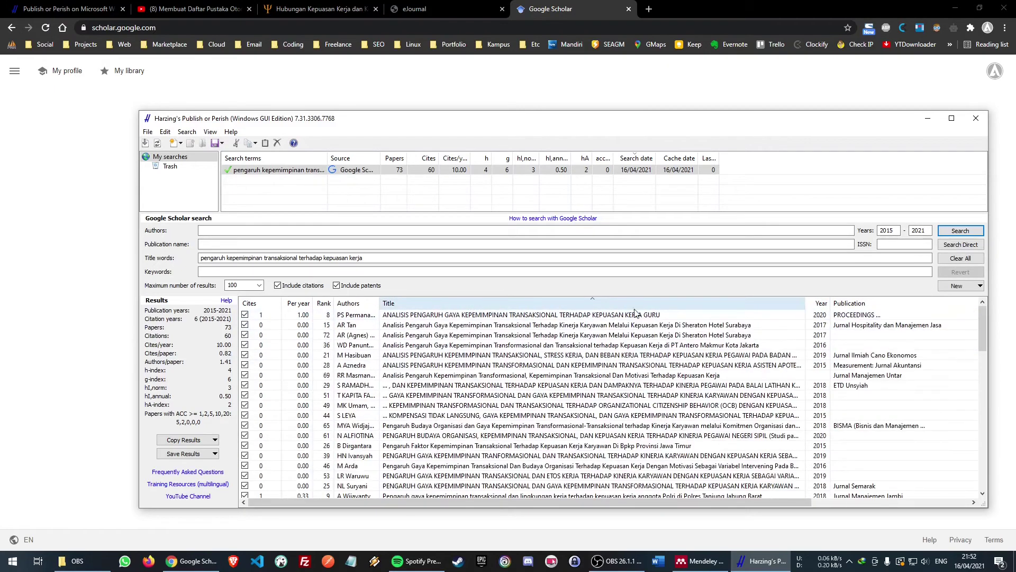
pyautogui.click(821, 303)
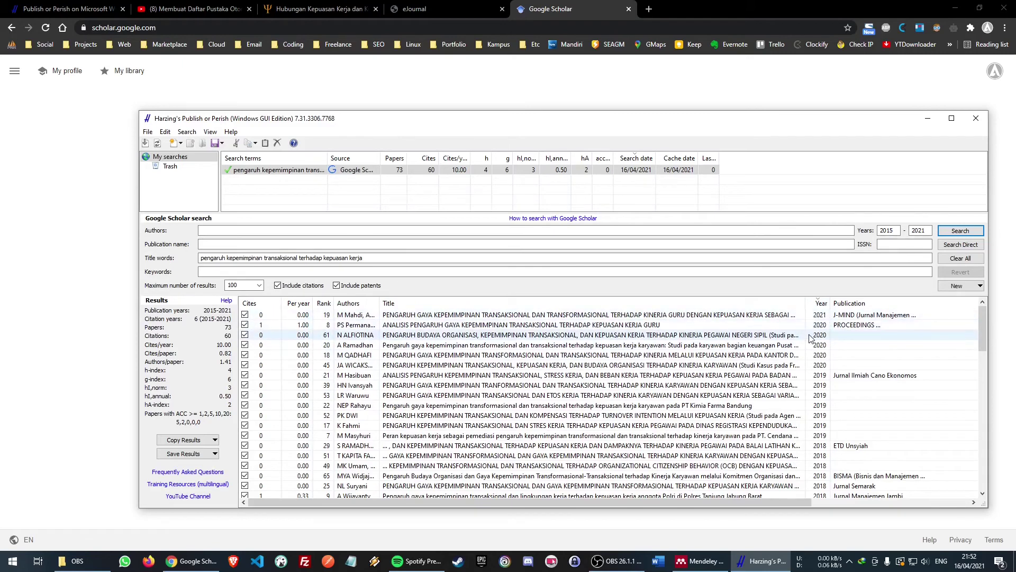
pyautogui.click(820, 303)
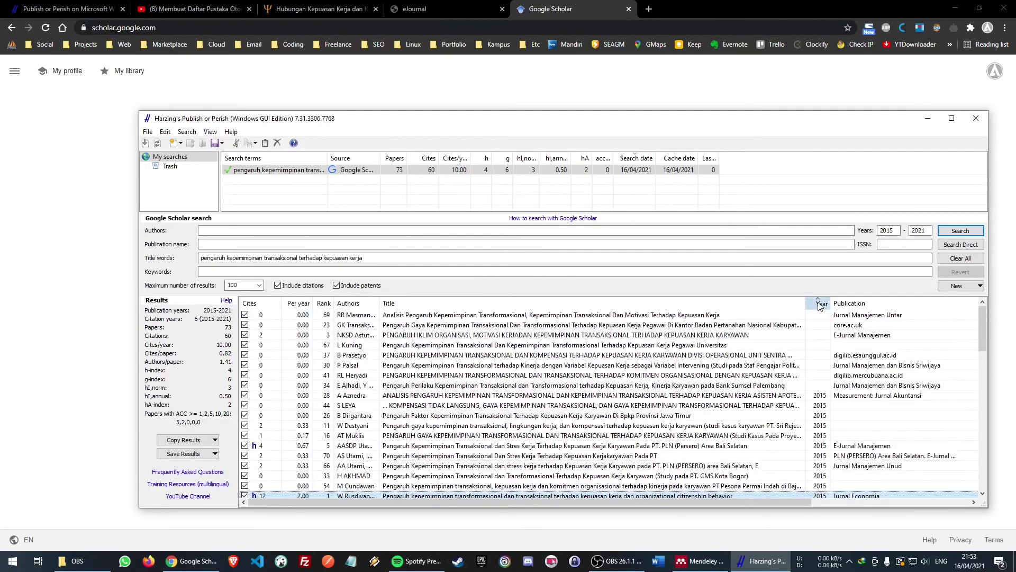
pyautogui.click(820, 304)
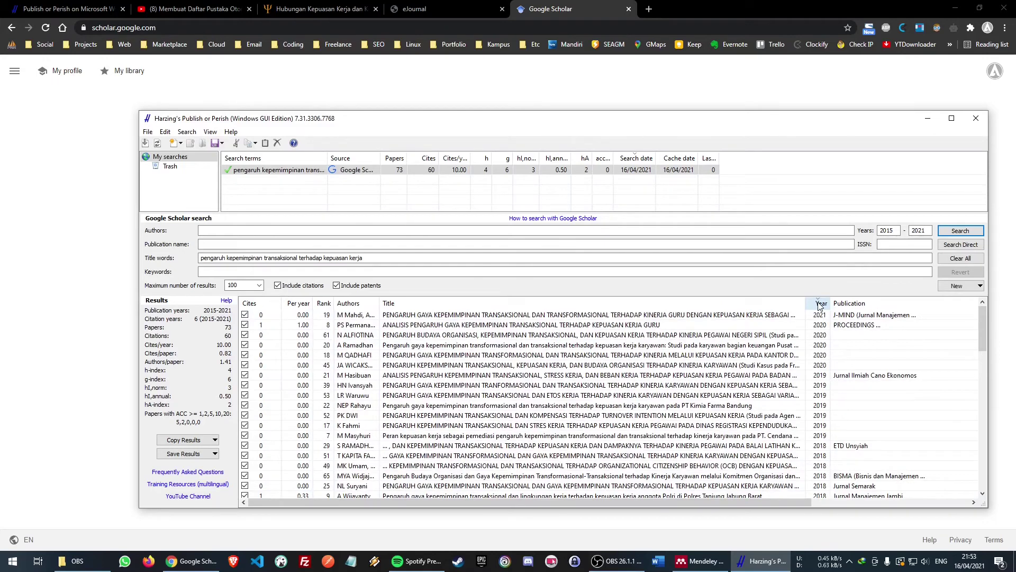
pyautogui.click(300, 304)
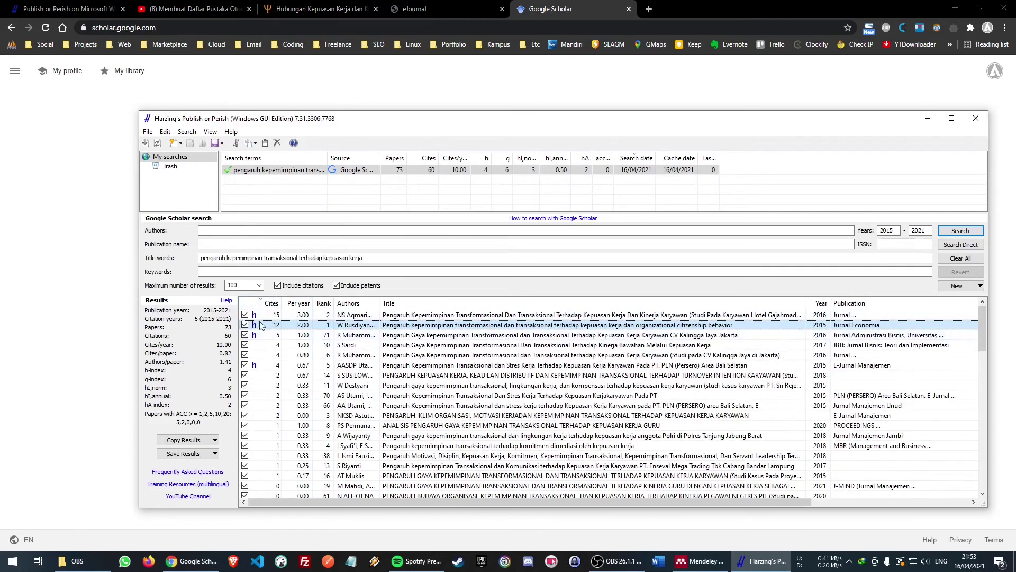
pyautogui.click(322, 303)
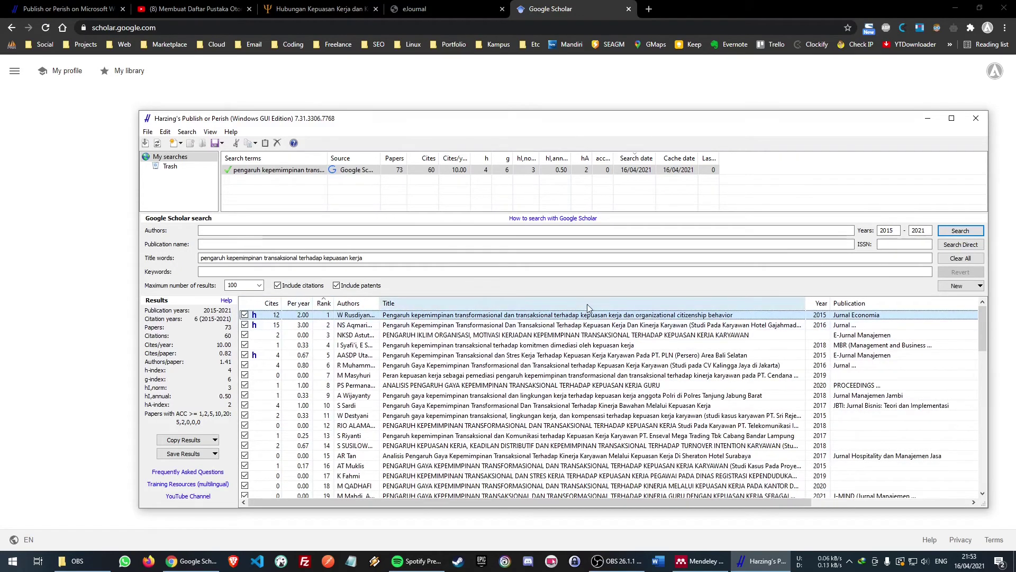
# Sort the results by year with the newest first, then open the page of the 2020 paper ranked 20 in the browser.
pyautogui.click(820, 305)
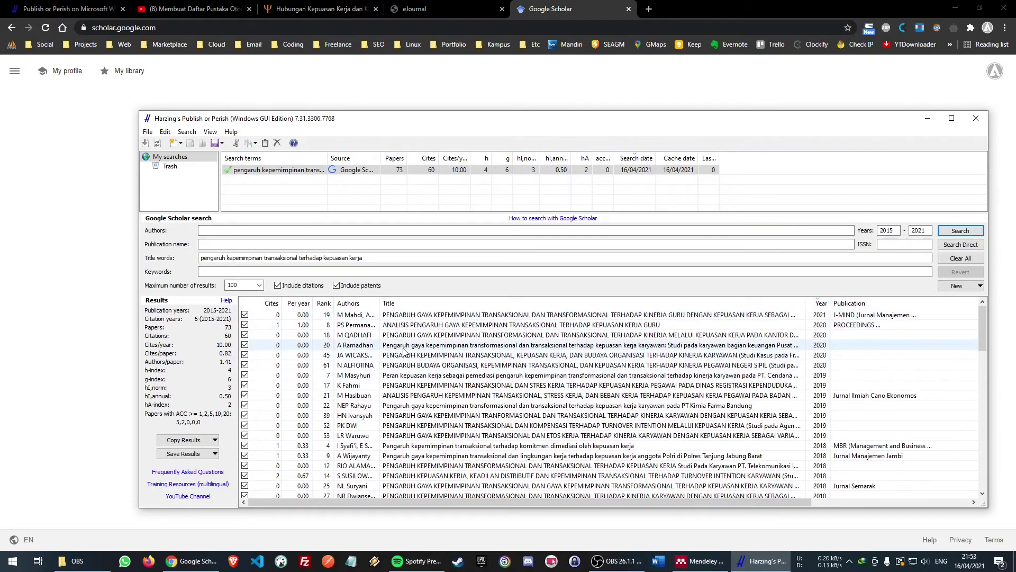
pyautogui.click(439, 348)
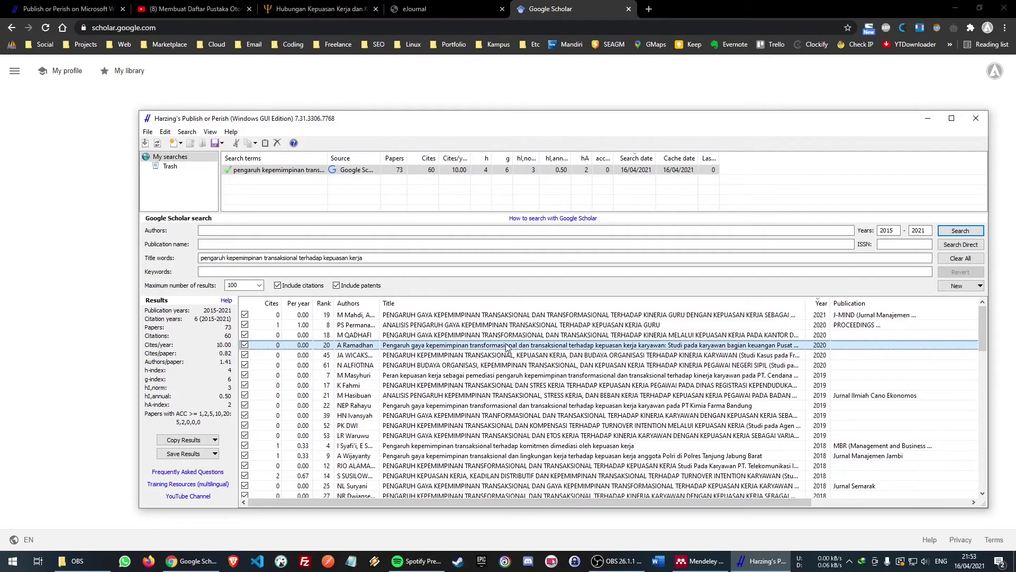
pyautogui.doubleClick(522, 346)
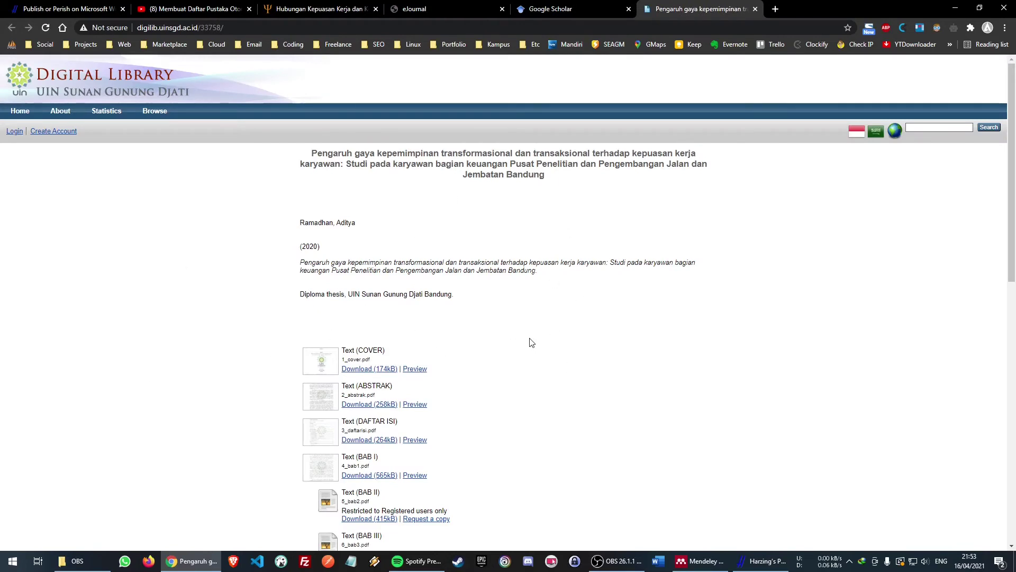
pyautogui.scroll(-2, 532, 337)
pyautogui.scroll(2, 532, 337)
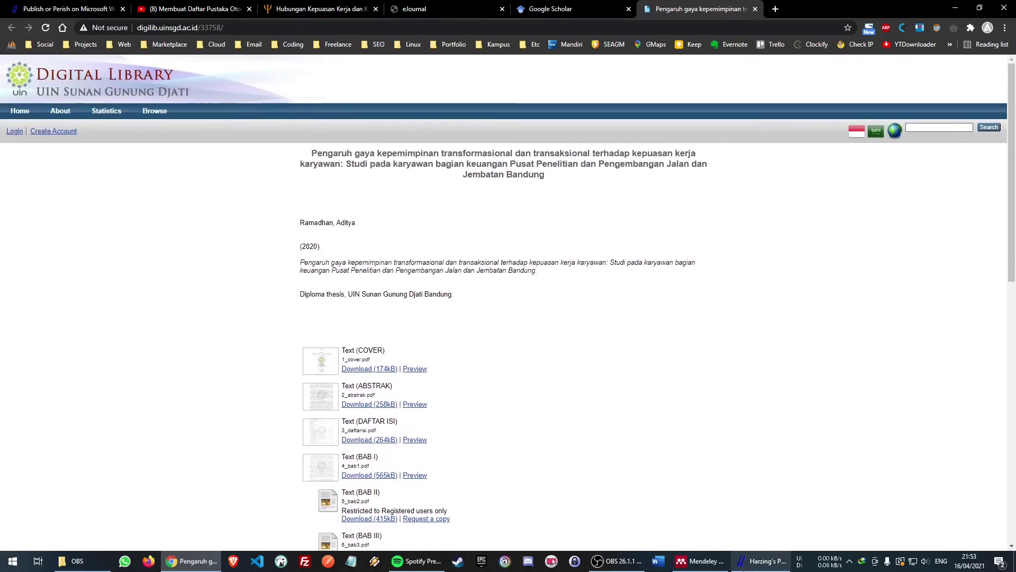
# From Publish or Perish, open the browser pages of the 2020 paper ranked 61 and the 2019 Jurnal Ilmiah Cano Ekonomos paper ranked 21.
pyautogui.hotkey('alt', 'Tab')
pyautogui.doubleClick(434, 365)
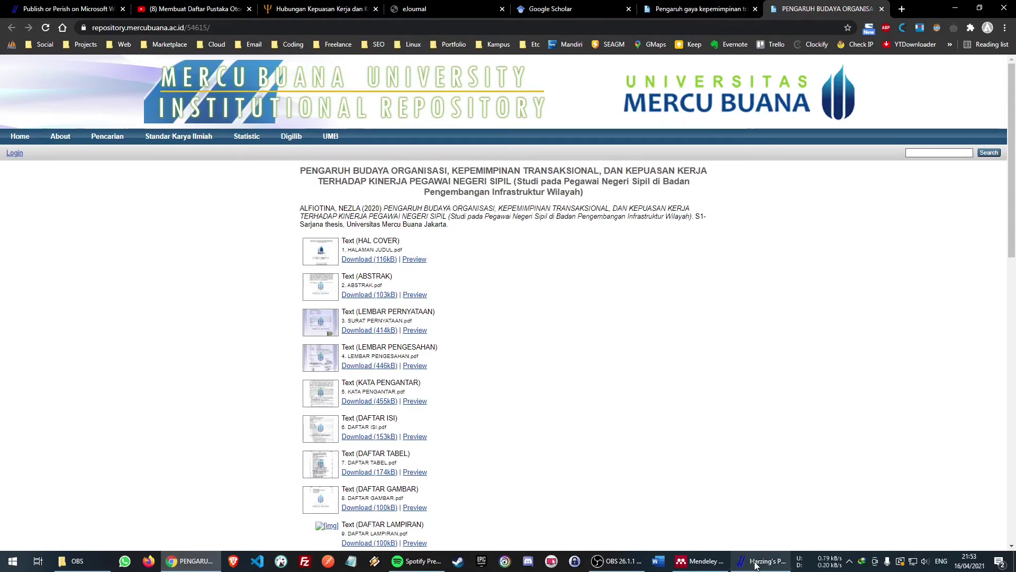
pyautogui.moveTo(756, 562)
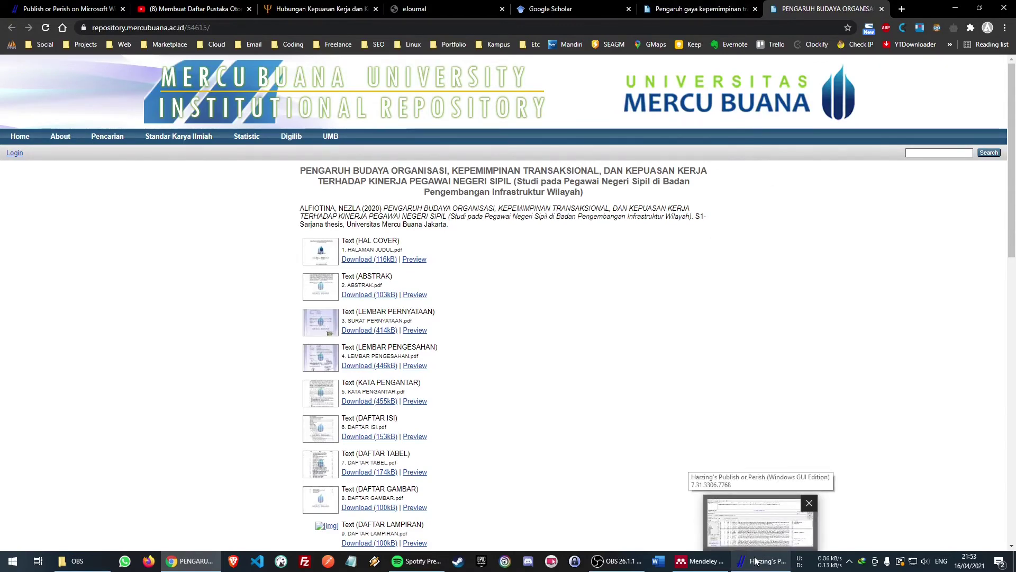
pyautogui.click(756, 561)
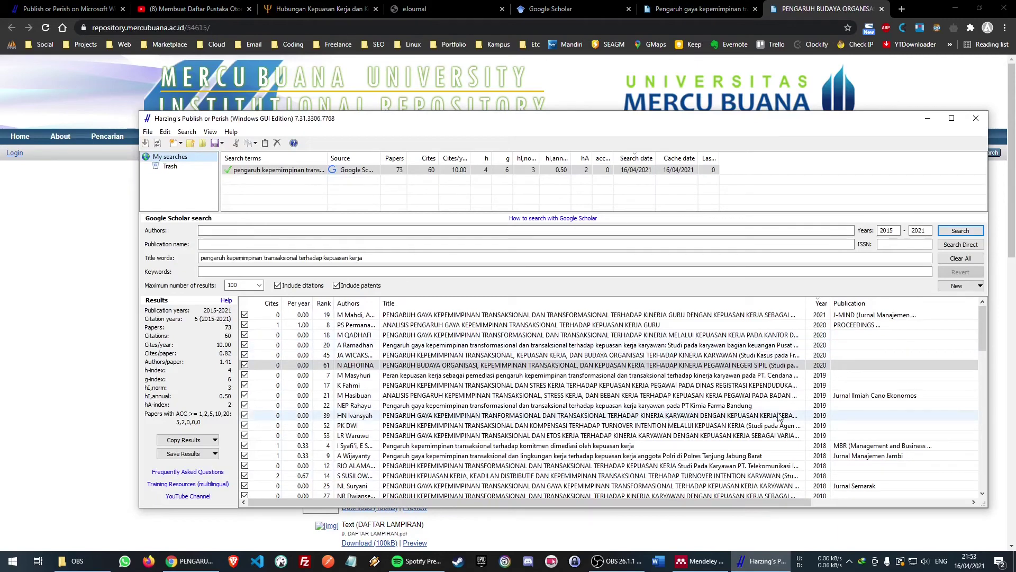
pyautogui.click(444, 400)
pyautogui.doubleClick(444, 400)
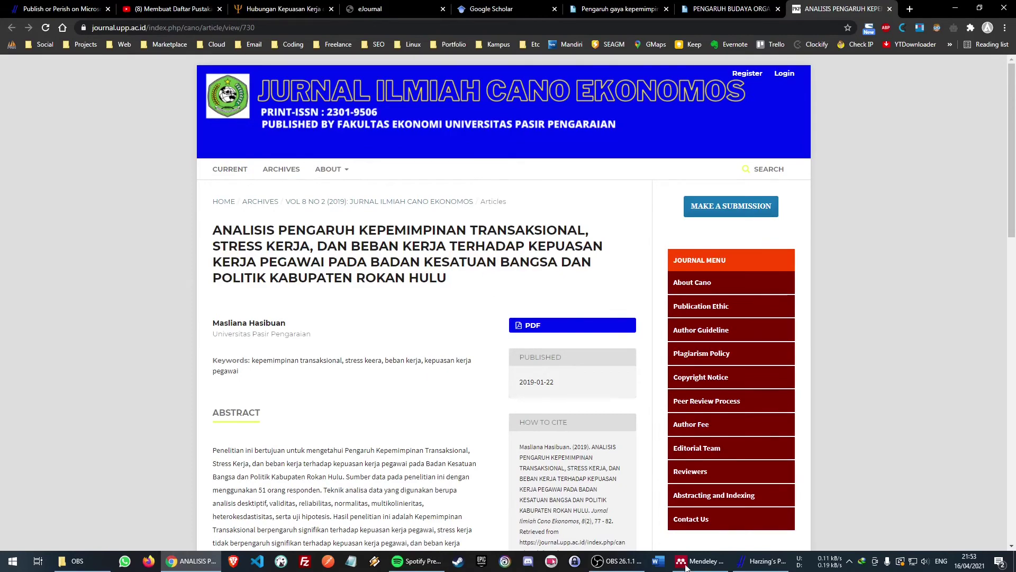
# Switch back to Publish or Perish and narrow the results' title column so the publisher column fits in the list.
pyautogui.click(759, 561)
pyautogui.moveTo(807, 303); pyautogui.dragTo(650, 303)
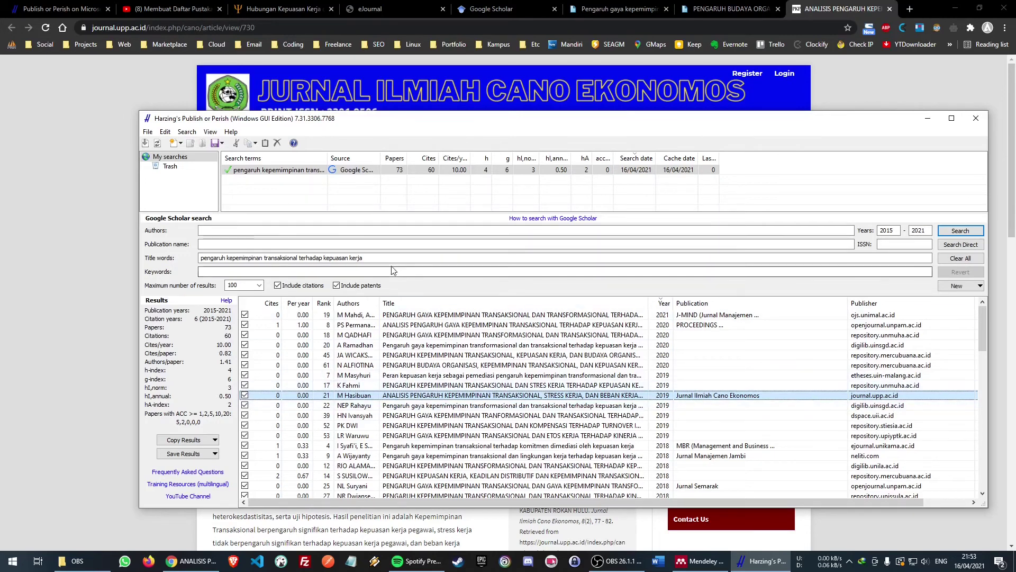
# Replace the title words with "work life balance on turnover intention" and run the Google Scholar search.
pyautogui.click(407, 258)
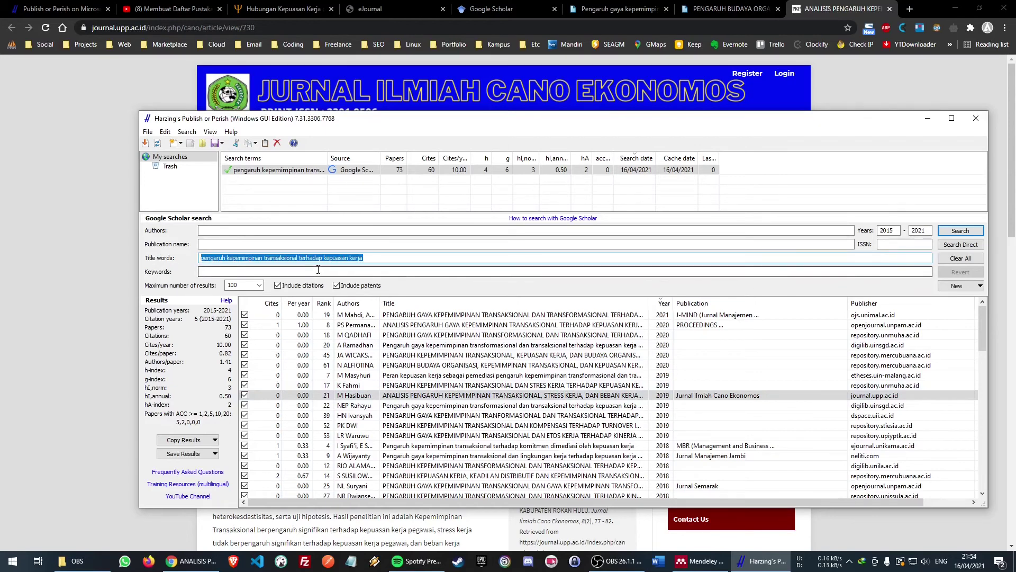
pyautogui.write('work life balance on turnover intention')
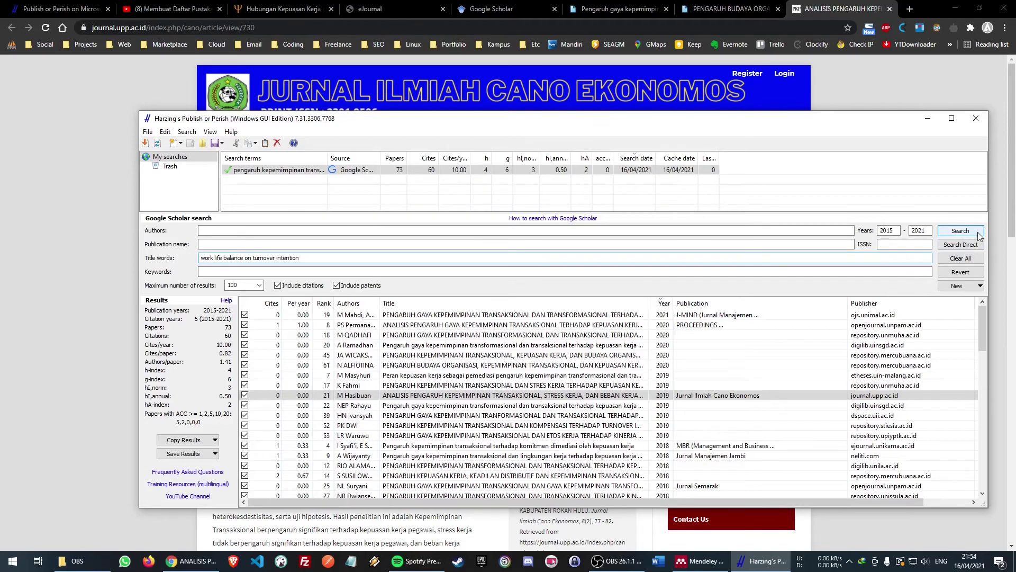
pyautogui.click(961, 231)
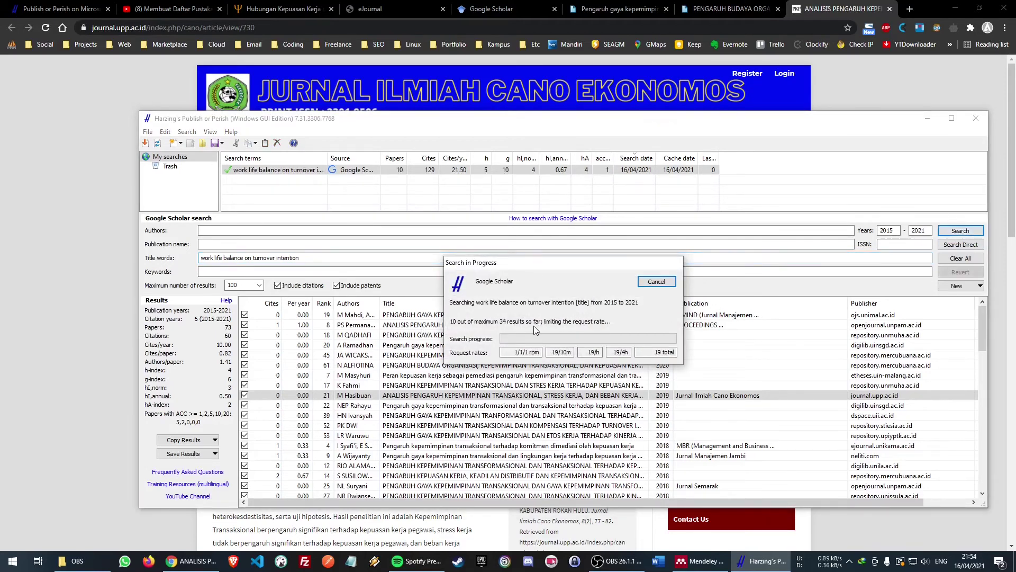